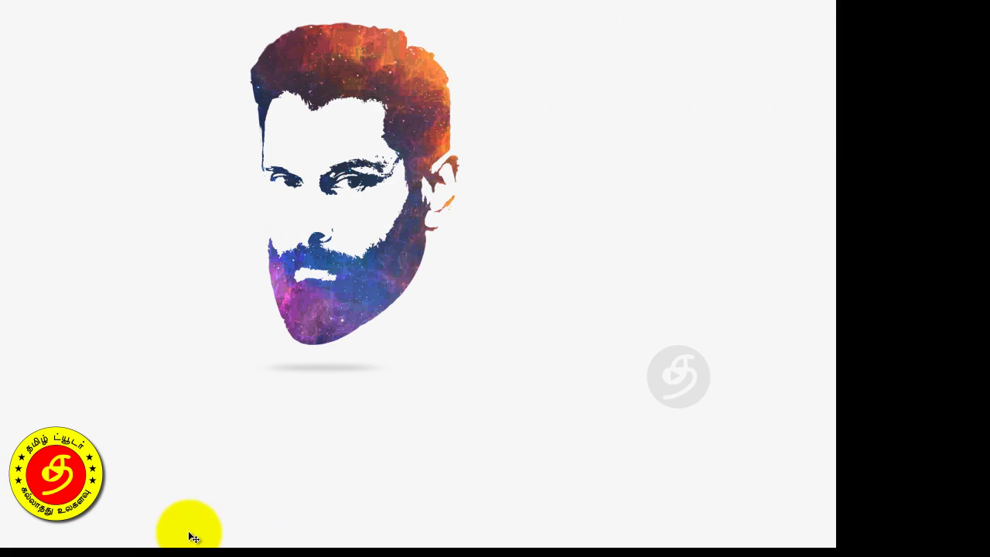
Step: Leave full-screen view and cycle from the finished nebula silhouette to the portrait photo document
left_click(254, 431)
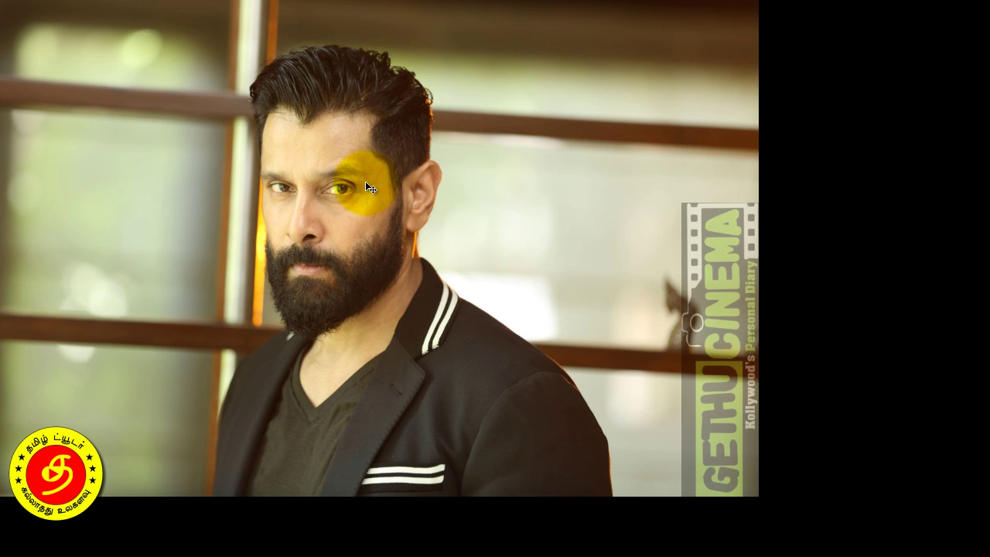
key("Escape")
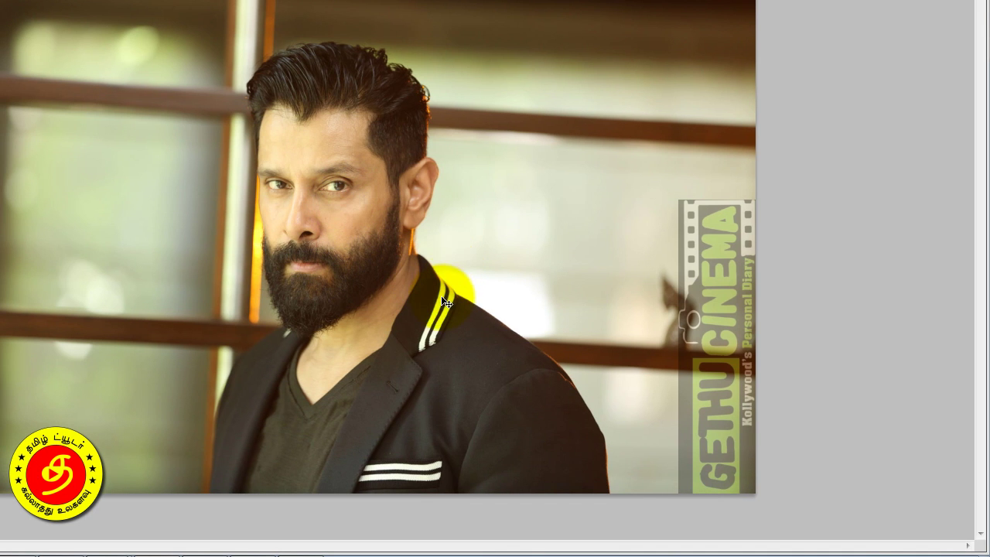
key("Right")
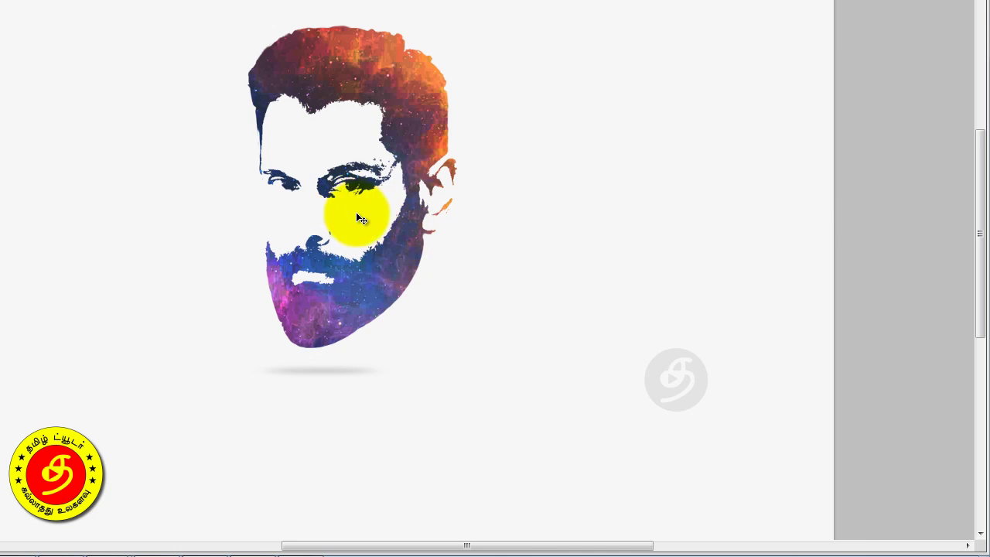
key("Right")
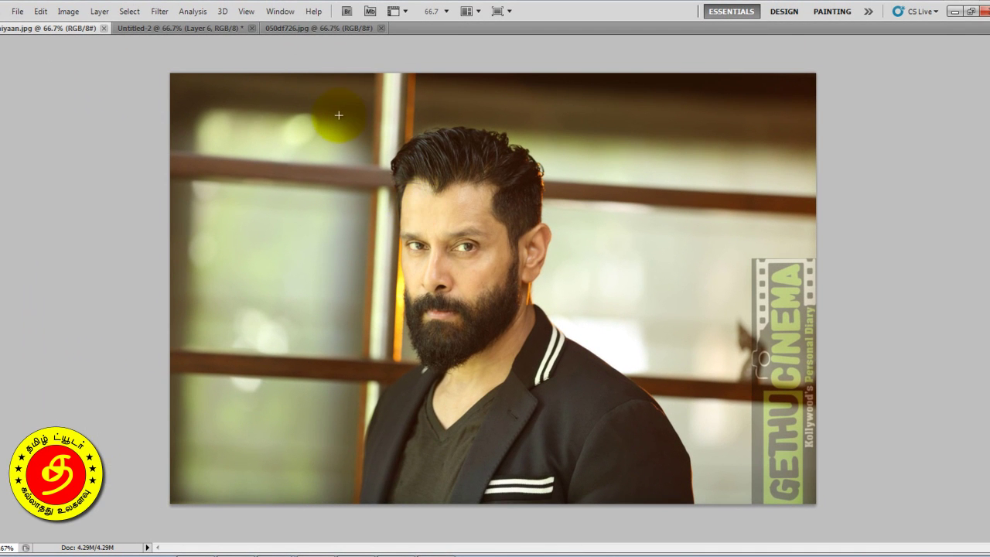
Step: Marquee the portrait photo, then delete old silhouette Layers 6 to 4 in Untitled-2
left_click_drag(339, 116, 456, 276)
left_click(651, 472)
key("ctrl+Tab")
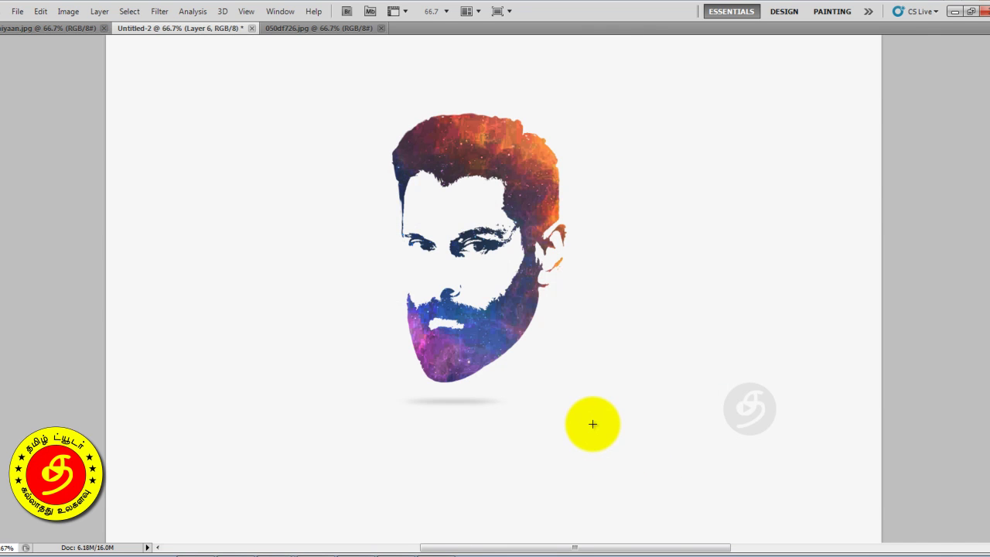
key("F7")
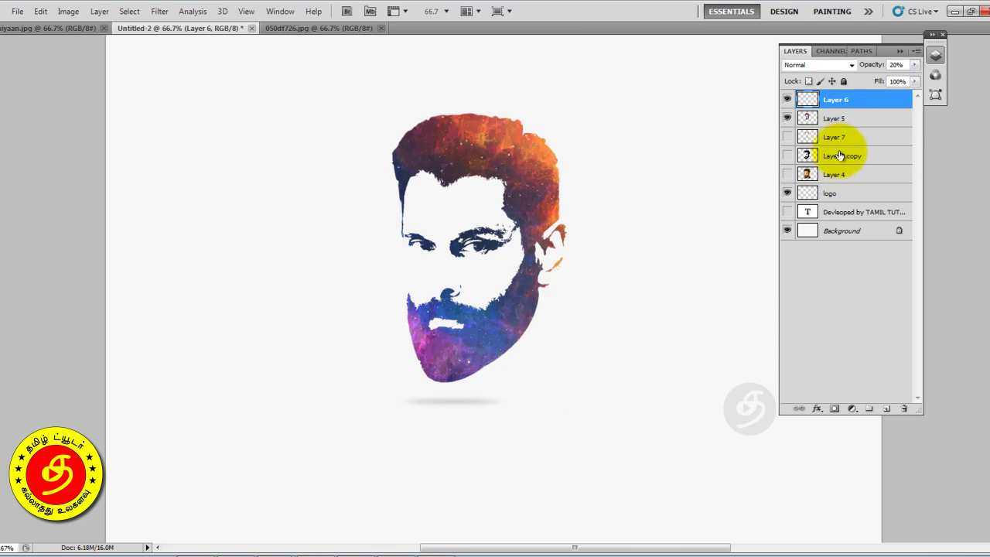
left_click(835, 174, "shift")
left_click(904, 408)
key("Return")
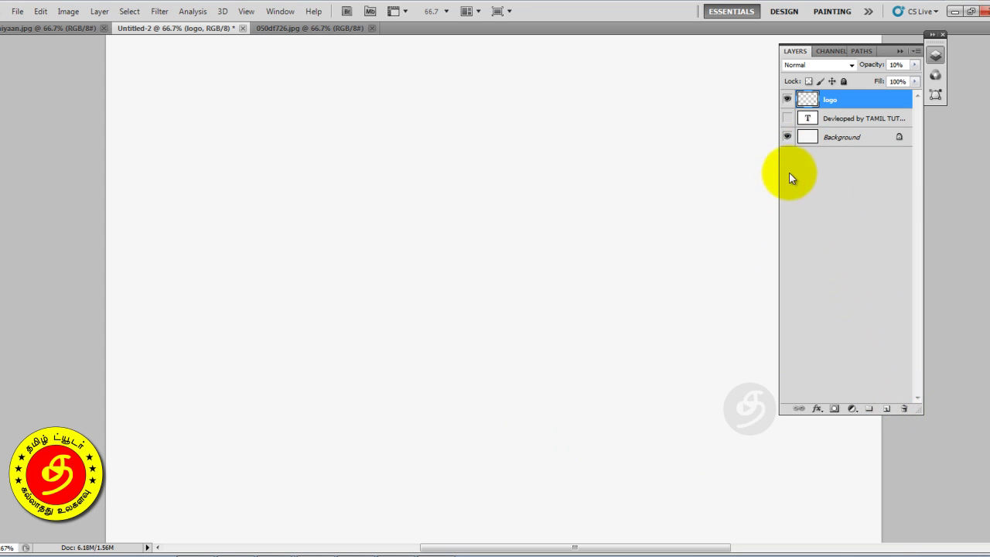
Step: Hide the logo layer and paste the portrait as Layer 1, committing its transform
left_click(787, 96)
key("Tab")
key("ctrl+v")
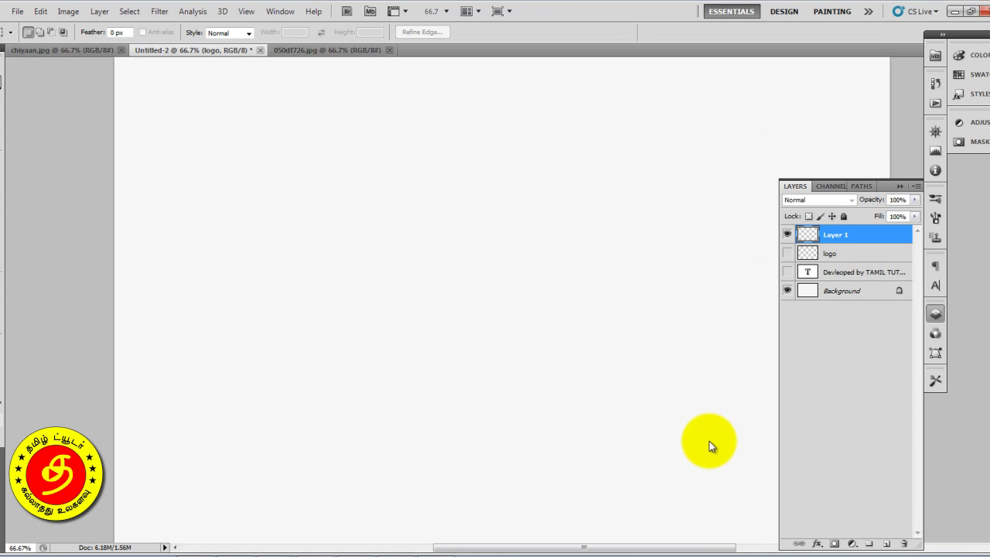
key("ctrl+t")
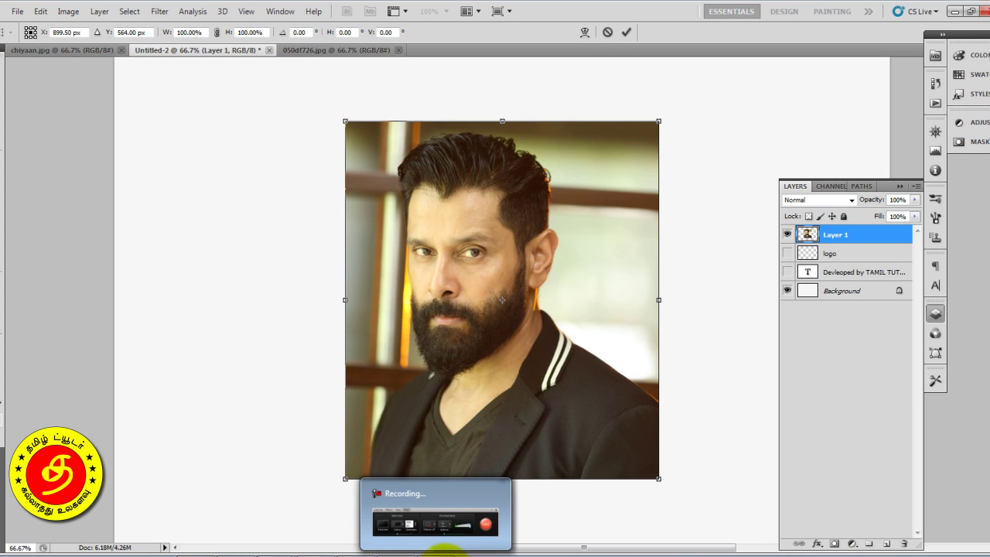
left_click(445, 550)
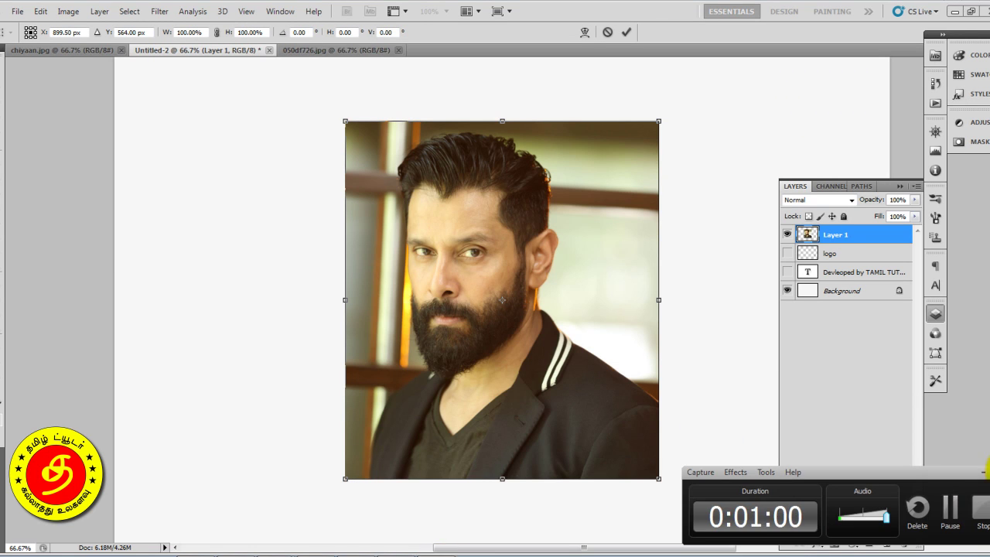
left_click(982, 471)
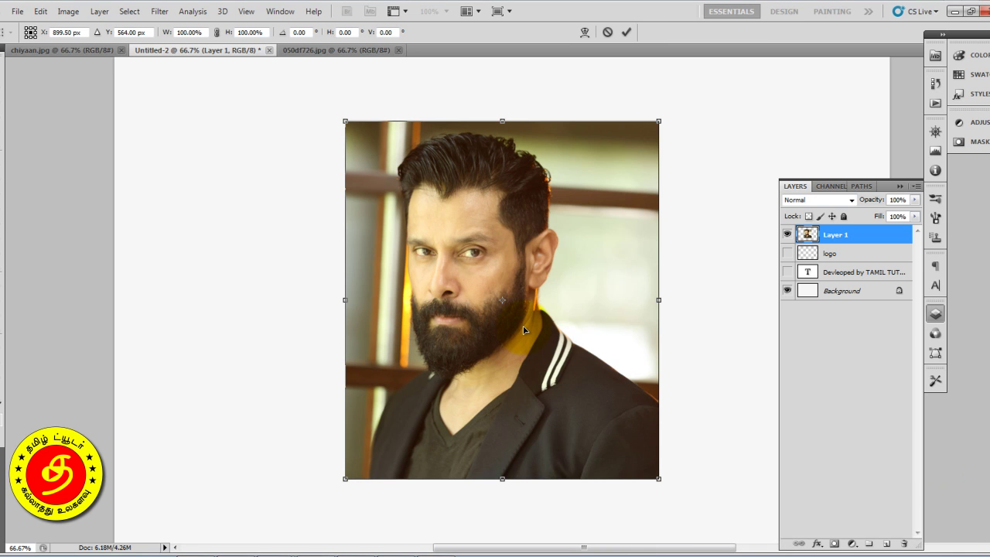
key("ctrl+minus")
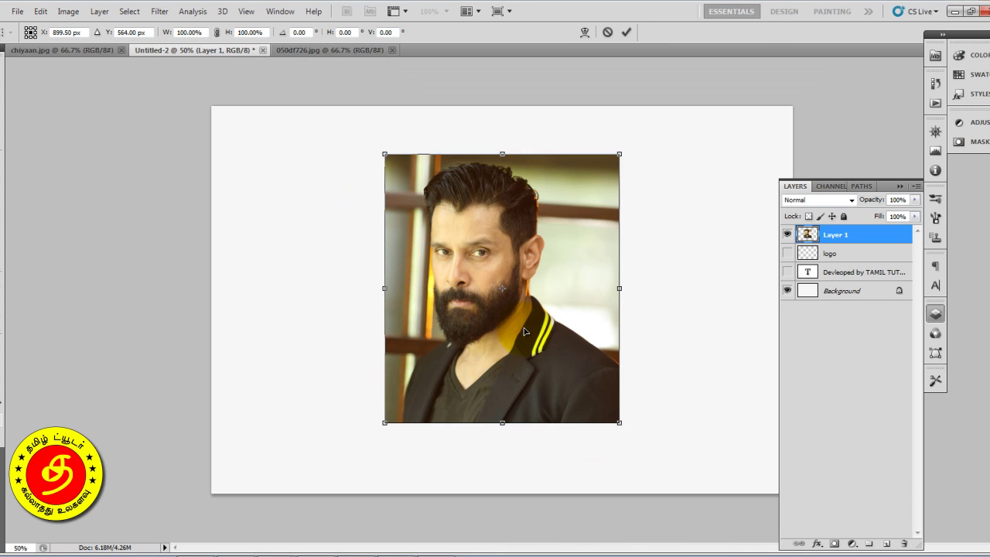
double_click(524, 331)
double_click(523, 329)
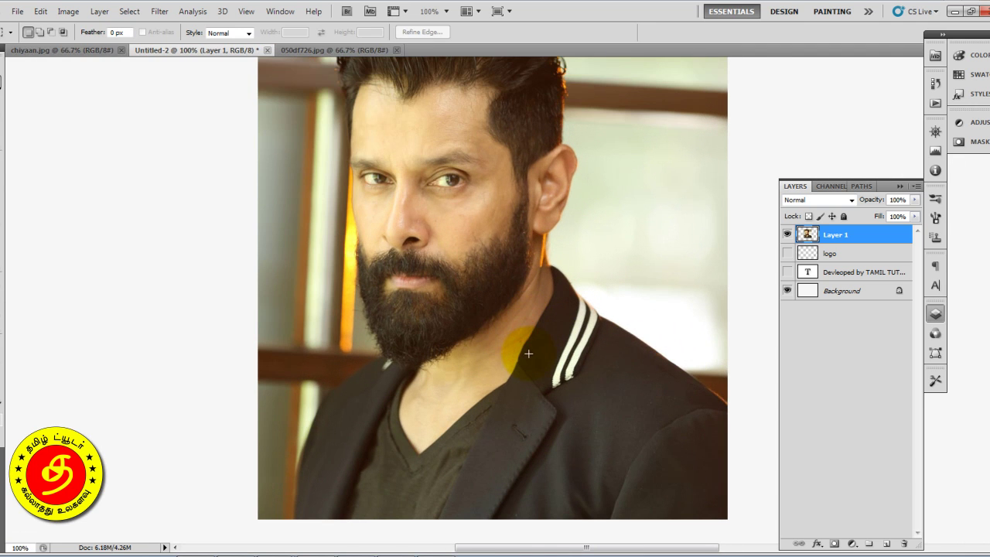
Step: At 200% zoom, pen-trace from below the ear along the jaw and beard to the chin
key("p")
left_click(535, 287)
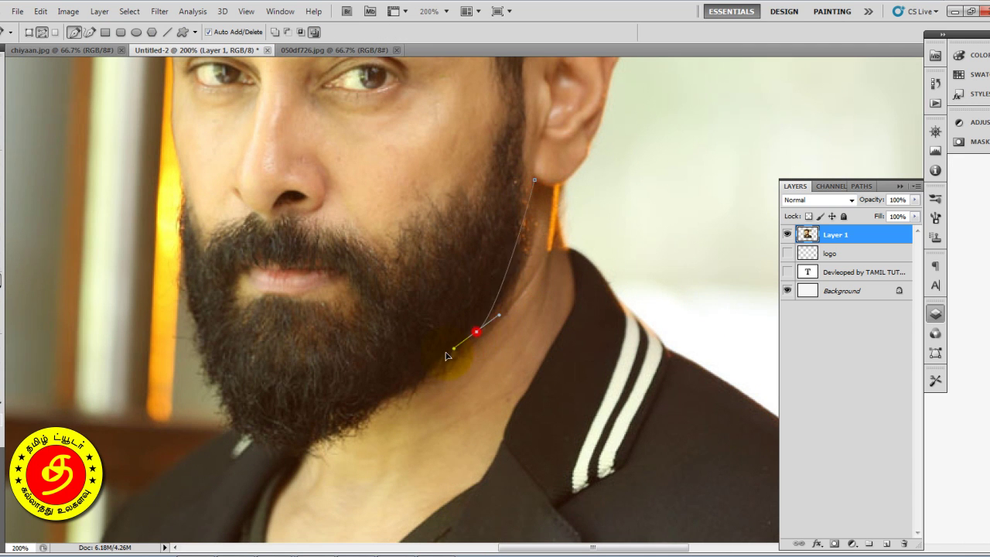
left_click(411, 384)
left_click(317, 440)
left_click_drag(305, 451, 281, 446)
mouse_move(206, 376)
left_mouse_down()
mouse_move(186, 289)
mouse_move(178, 290)
left_mouse_up()
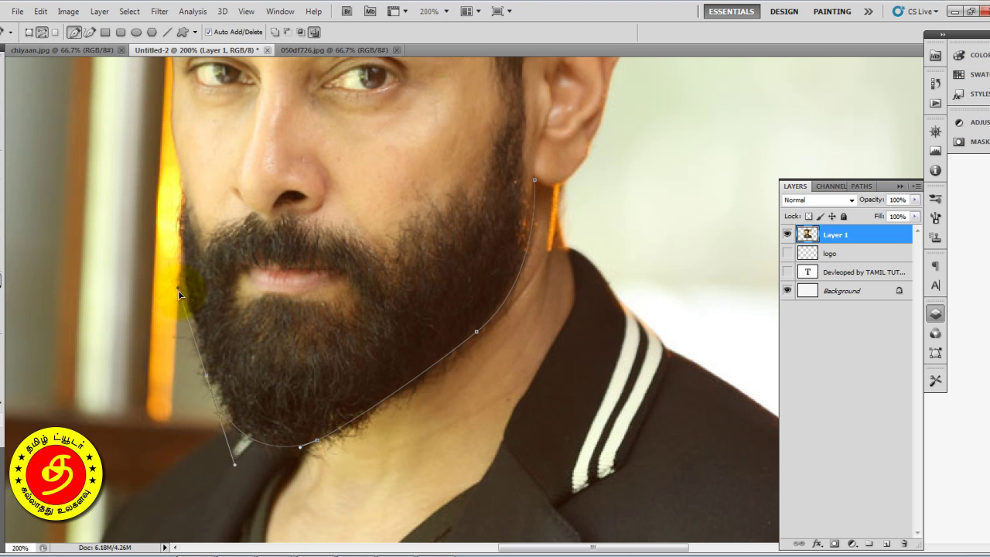
mouse_move(182, 207)
left_mouse_down()
mouse_move(185, 184)
mouse_move(258, 276)
left_mouse_up()
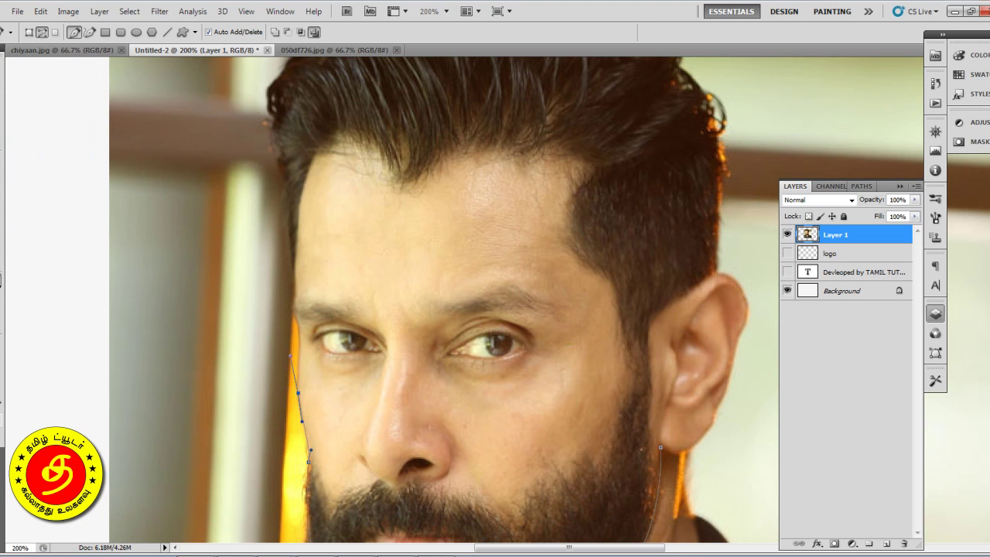
key("ctrl+alt+z")
key("ctrl+alt+z")
key("ctrl+alt+z")
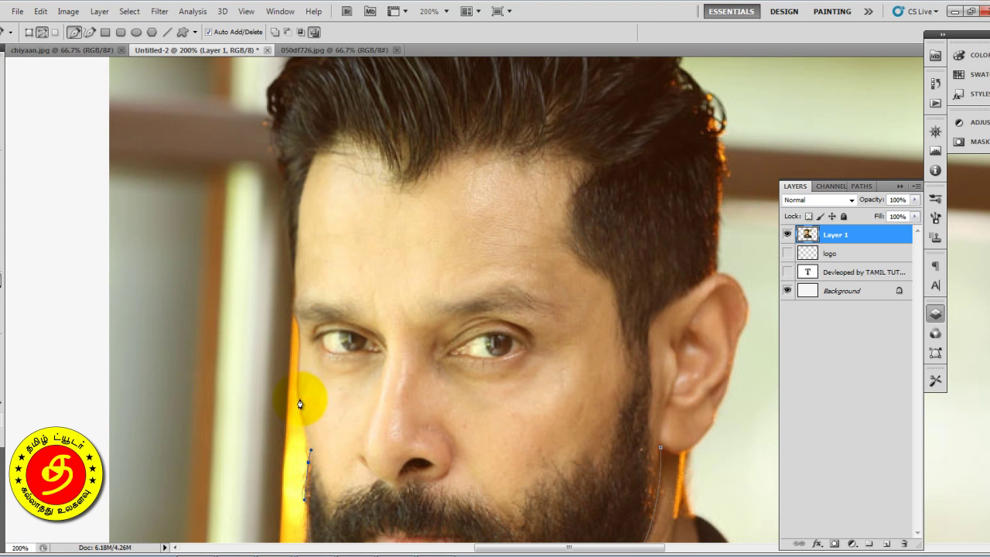
Step: Continue the path up the left cheek and temple, across the hair to its right edge
left_click_drag(299, 399, 297, 363)
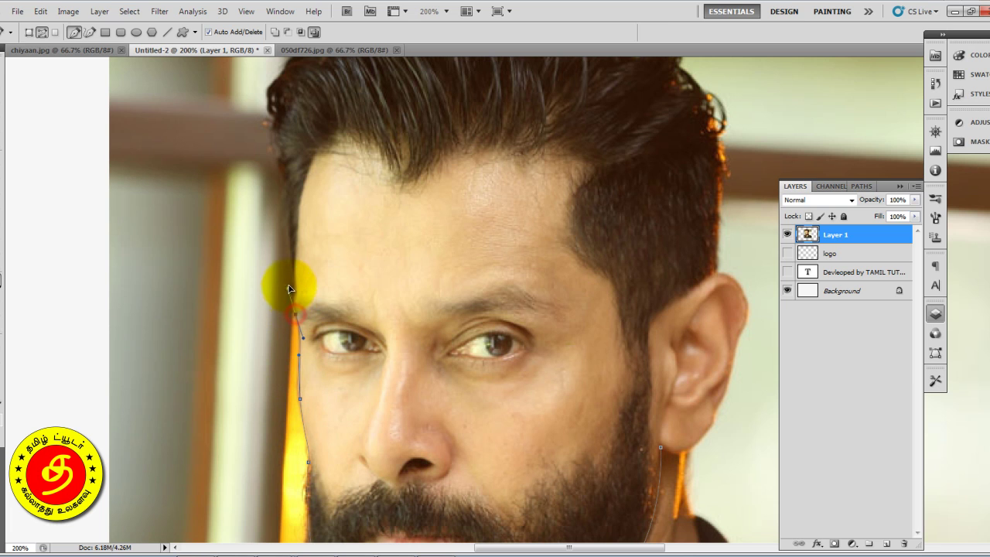
left_click_drag(290, 244, 286, 229)
scroll(287, 179, "up", 5)
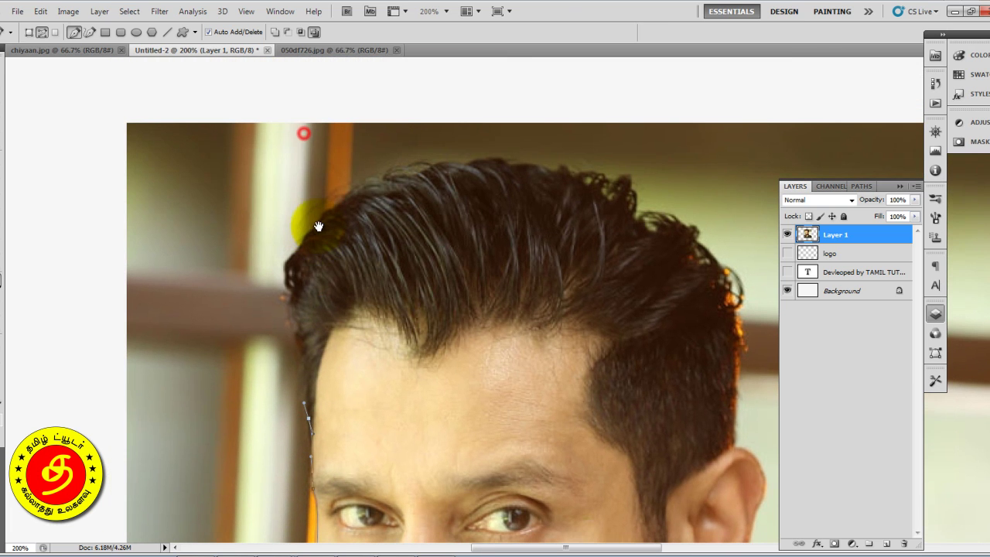
left_click_drag(299, 330, 295, 287)
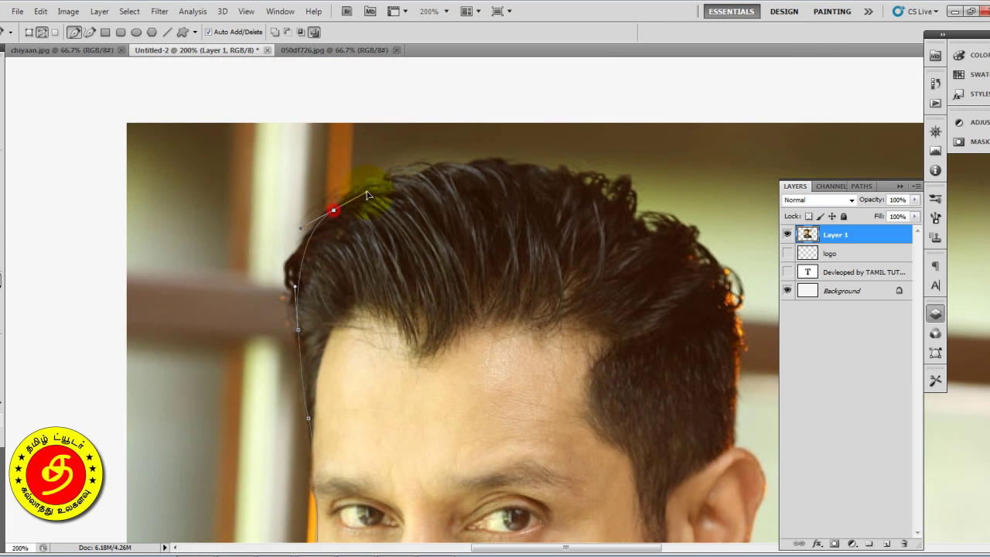
left_click_drag(337, 218, 387, 191)
left_click_drag(510, 170, 530, 167)
key("ctrl+z")
left_click_drag(619, 220, 639, 236)
left_click_drag(722, 257, 730, 280)
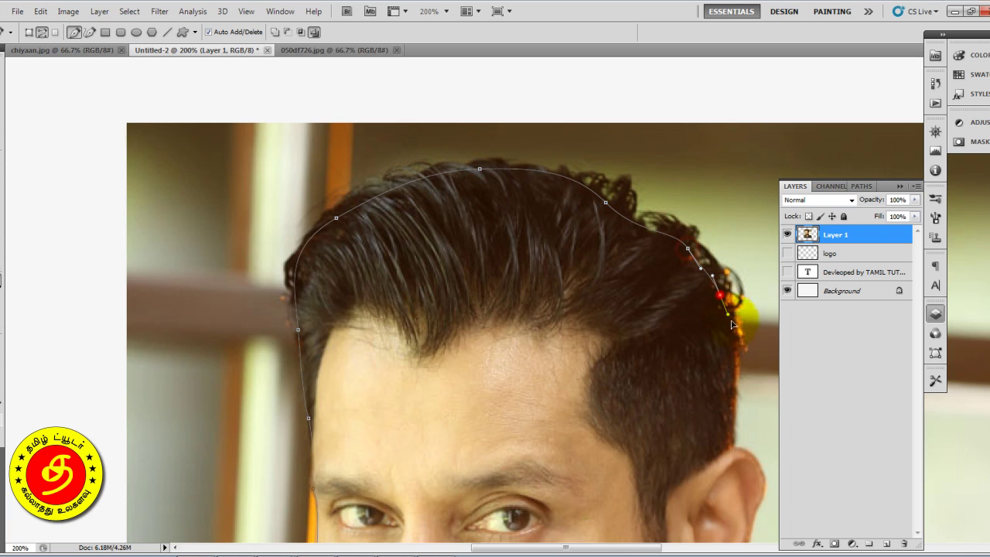
Step: Trace down around the ear, close the path, and load it as a selection
scroll(719, 294, "right", 10)
left_click_drag(268, 316, 257, 396)
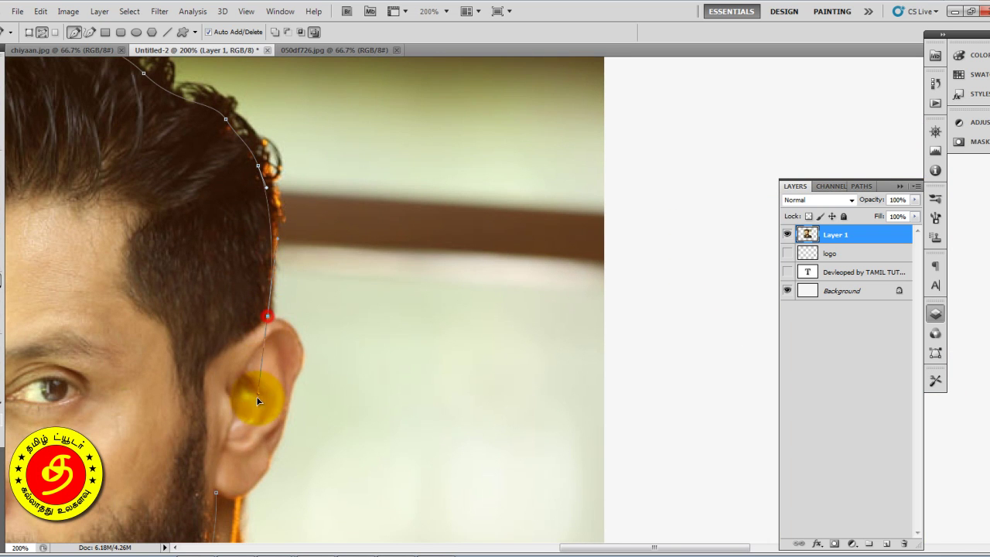
scroll(305, 343, "down", 2)
scroll(304, 343, "left", 1)
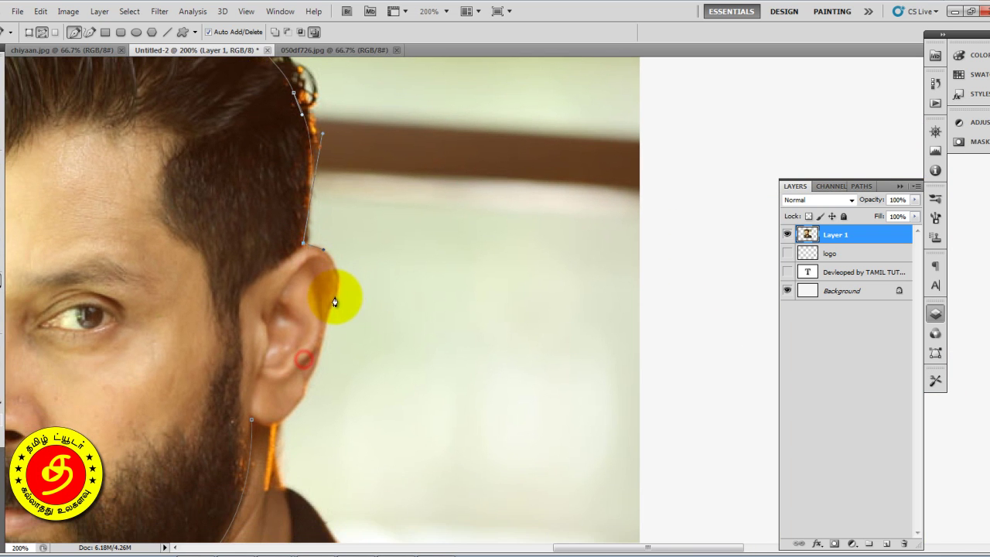
left_click_drag(328, 317, 311, 373)
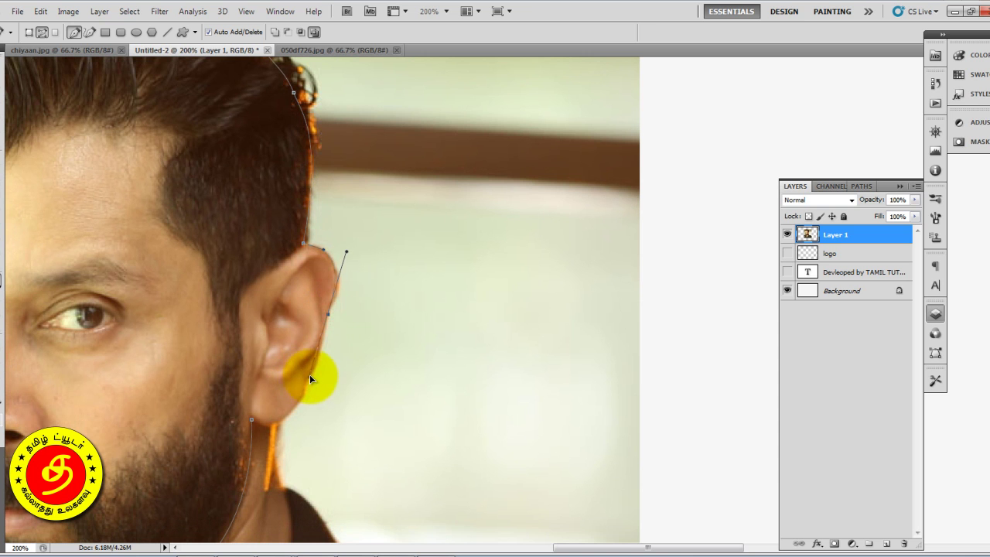
left_click_drag(302, 409, 370, 301)
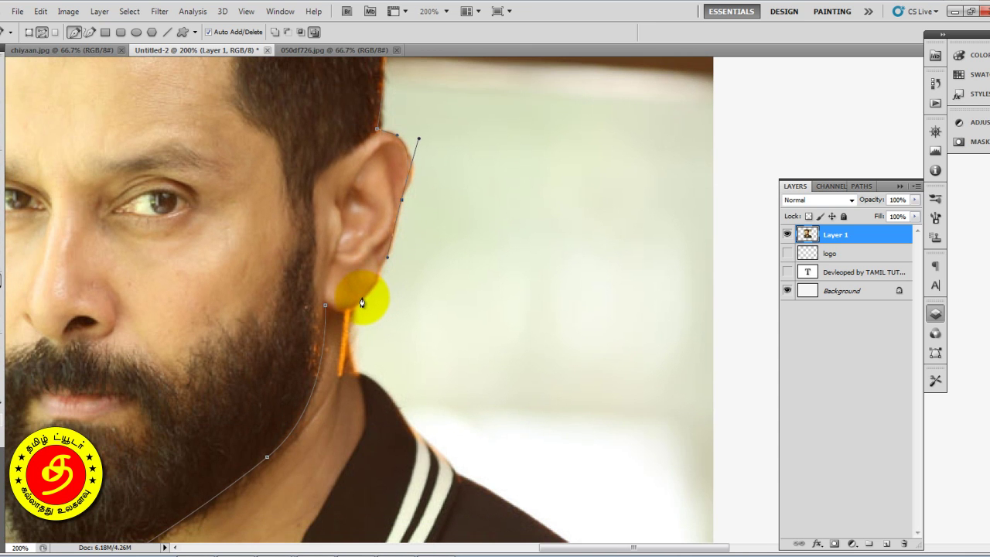
left_click(317, 306)
key("ctrl+minus")
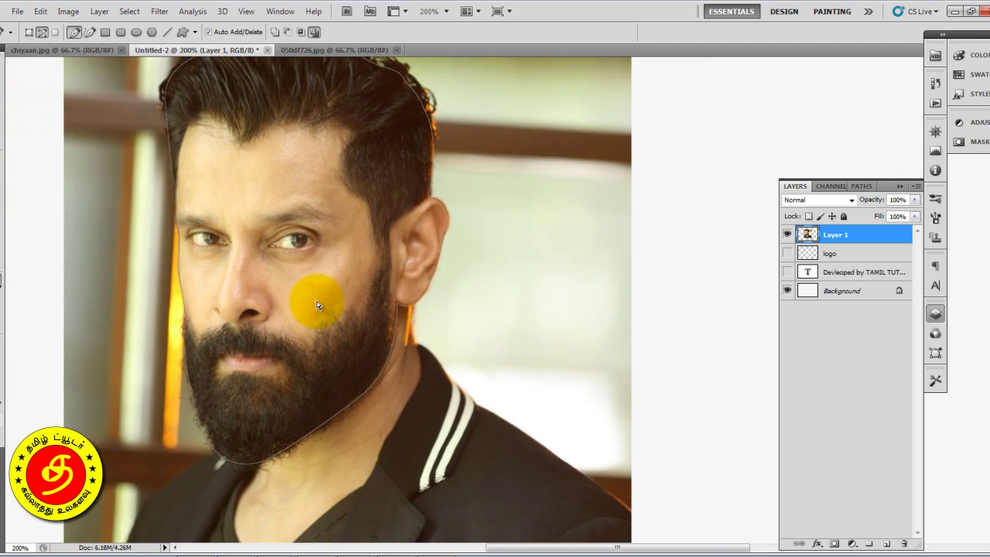
key("ctrl+Return")
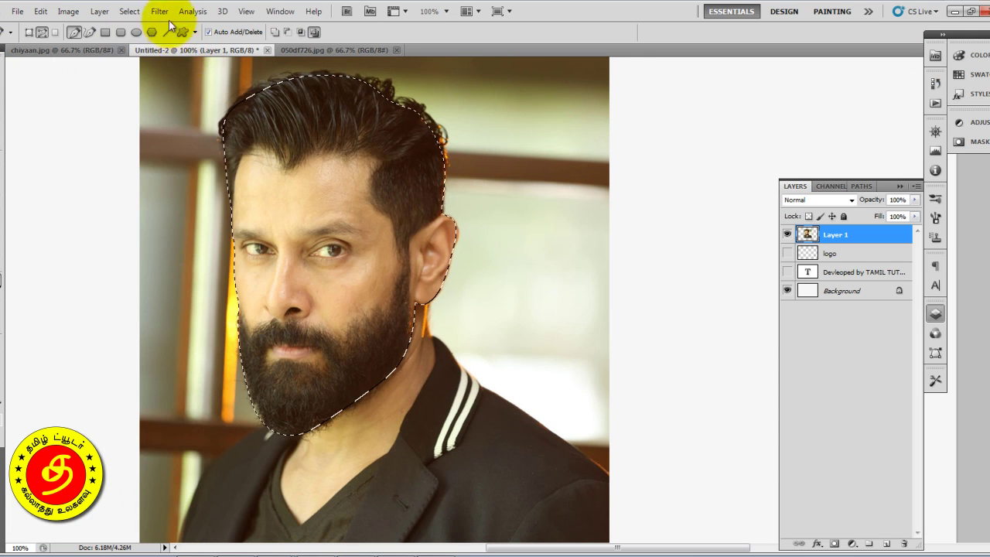
Step: In Refine Edge, set Smart Radius 8.9, Smooth 14, Feather 1.2, Shift Edge +27%, decontaminate to masked layer
left_click(129, 11)
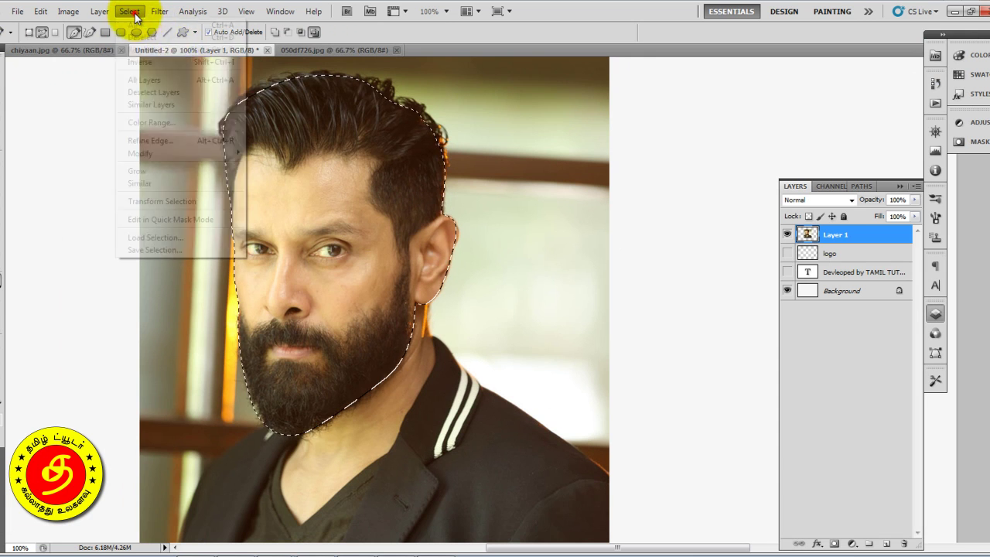
left_click(155, 140)
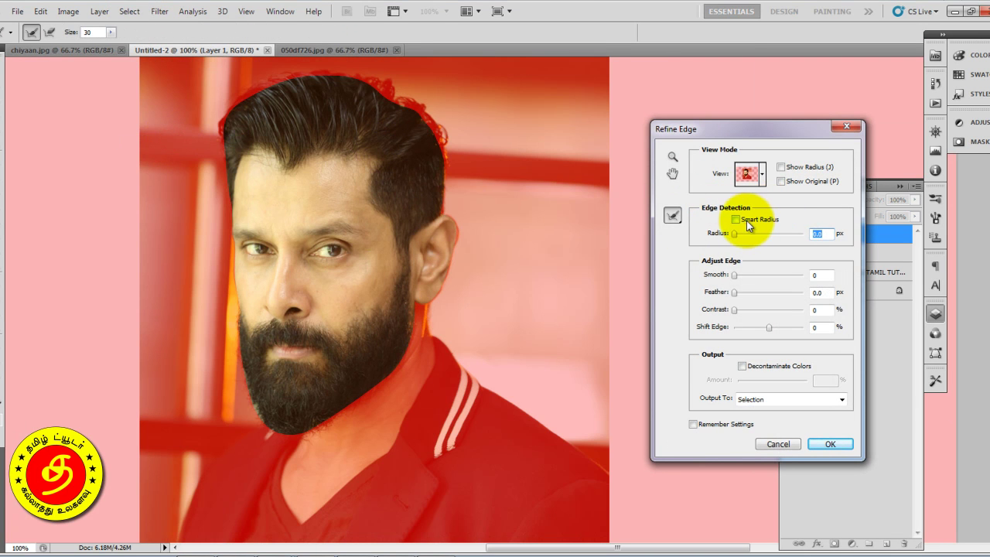
left_click(735, 219)
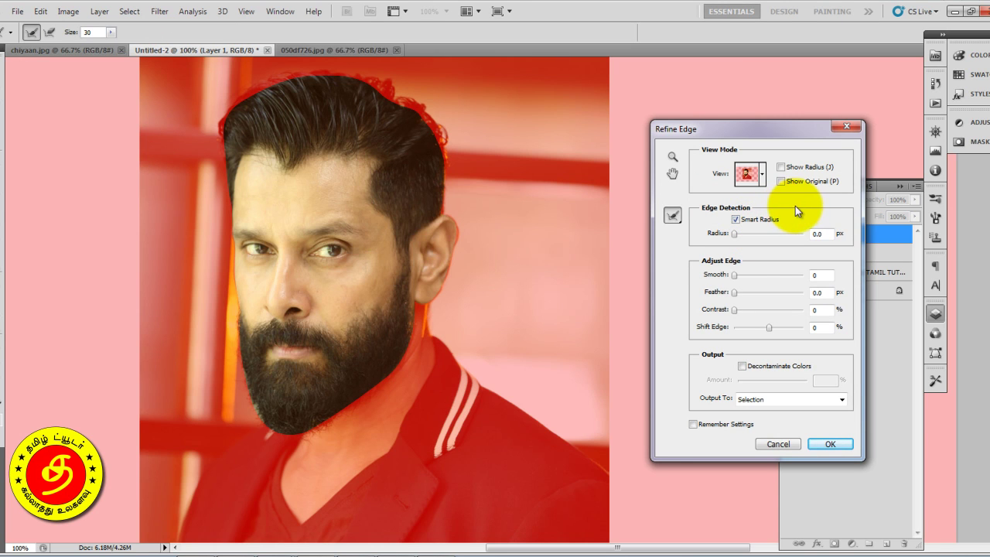
left_click(757, 233)
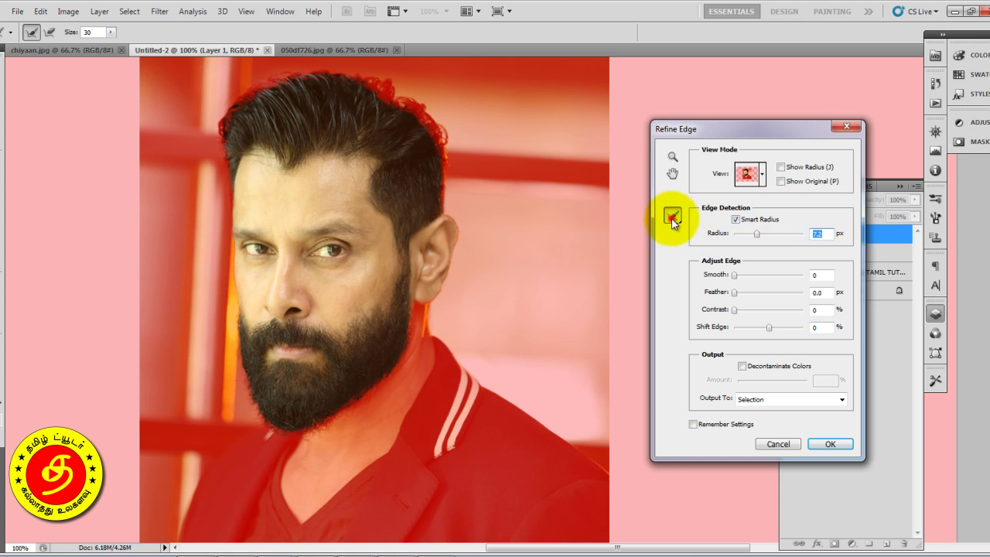
left_click(672, 215)
left_click(719, 223)
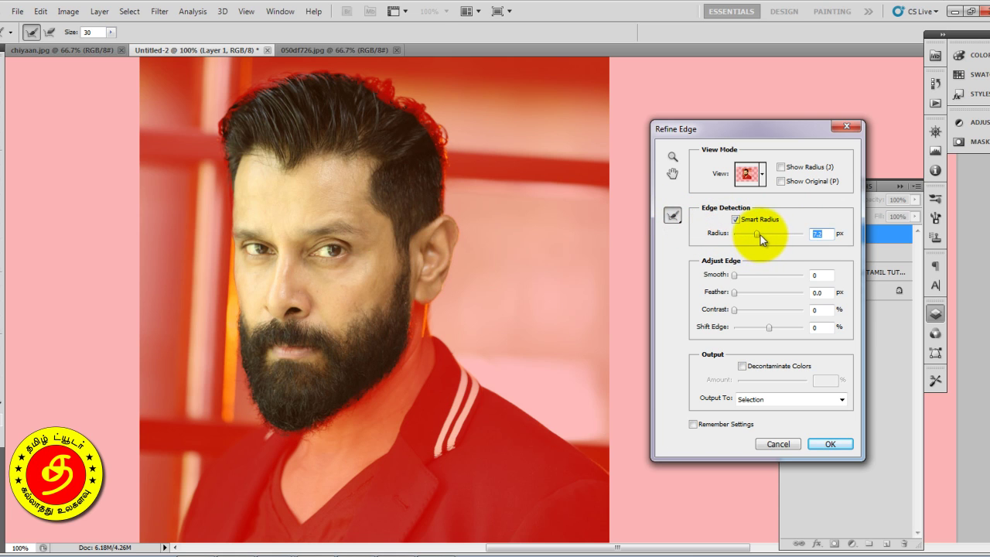
left_click(760, 235)
left_click_drag(740, 279, 744, 284)
left_click(739, 292)
left_click(777, 329)
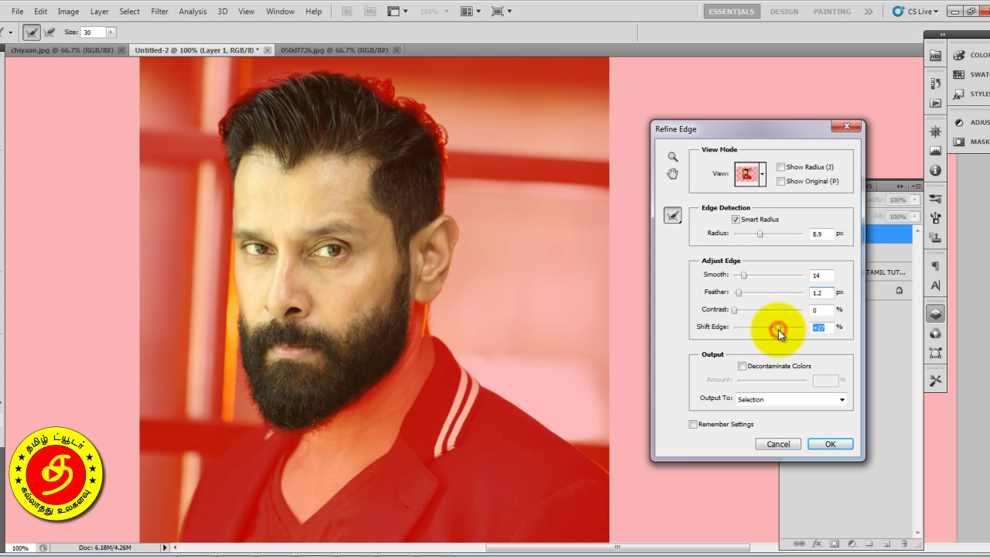
left_click(765, 368)
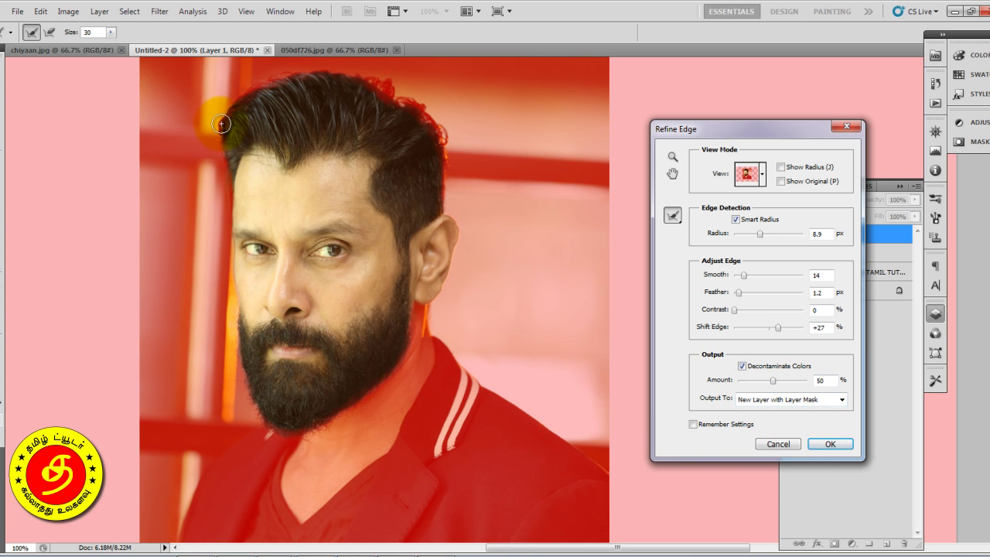
Step: Brush the refinement along the top and right hair edges with a size 15 brush
left_click_drag(222, 123, 399, 103)
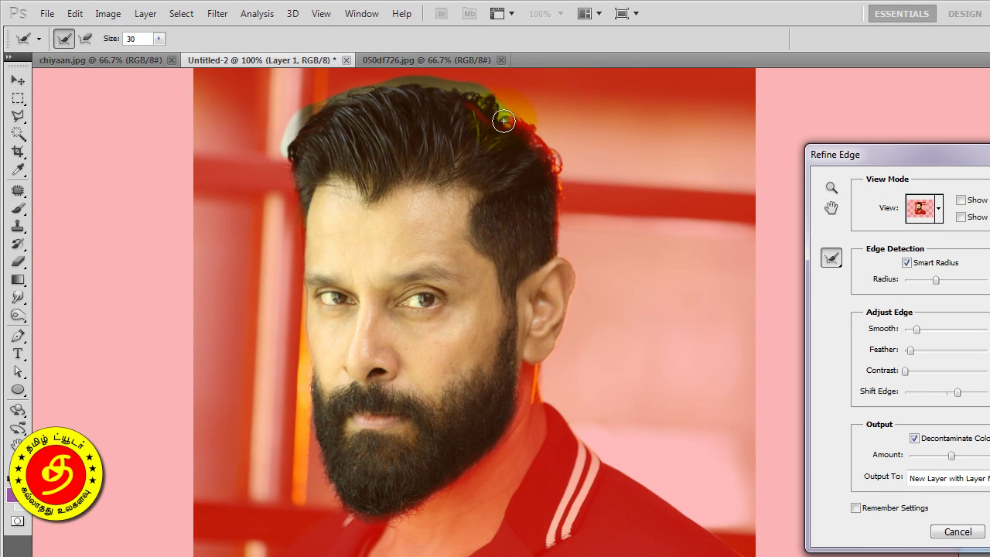
mouse_move(396, 90)
left_mouse_down()
mouse_move(523, 128)
mouse_move(550, 165)
mouse_move(514, 118)
mouse_move(549, 155)
mouse_move(560, 221)
left_mouse_up()
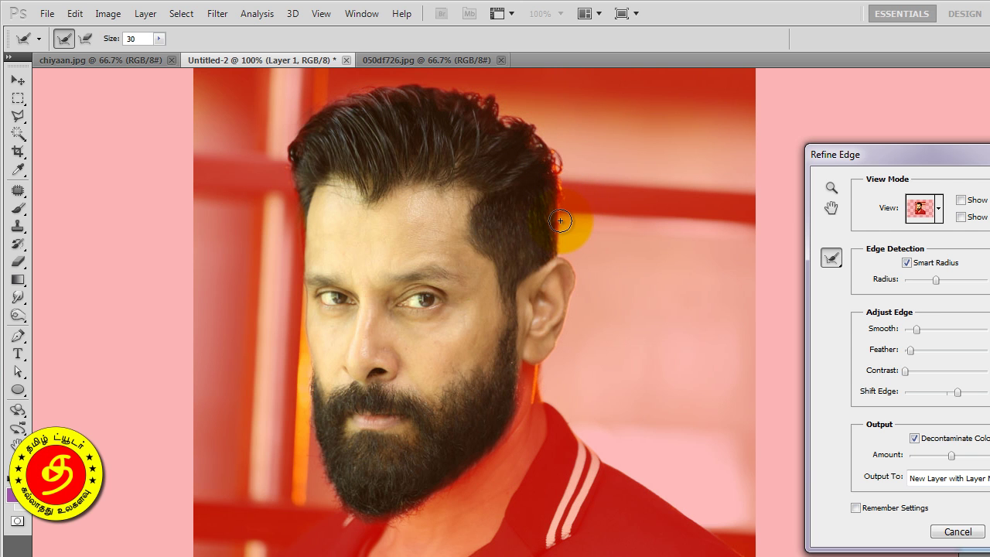
key("bracketleft")
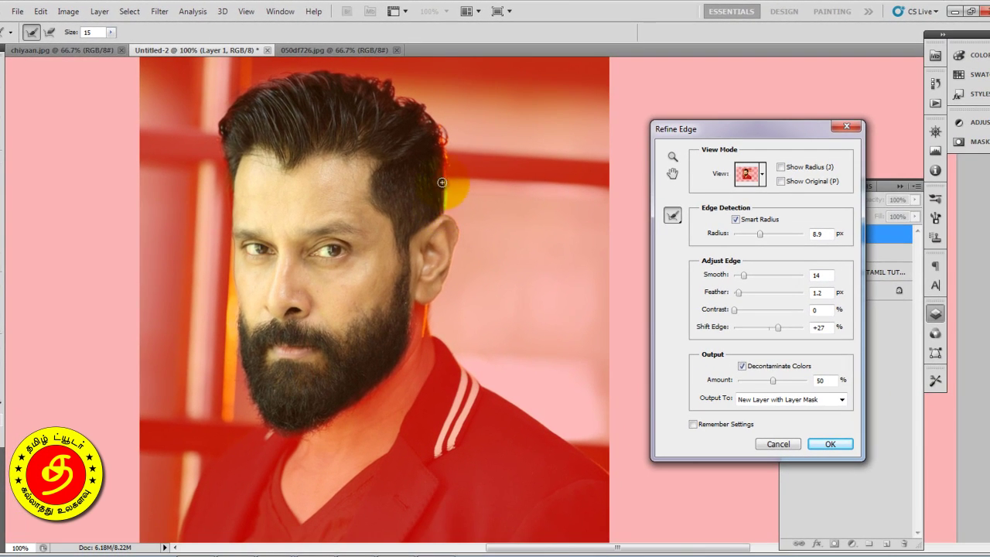
left_click_drag(442, 183, 445, 211)
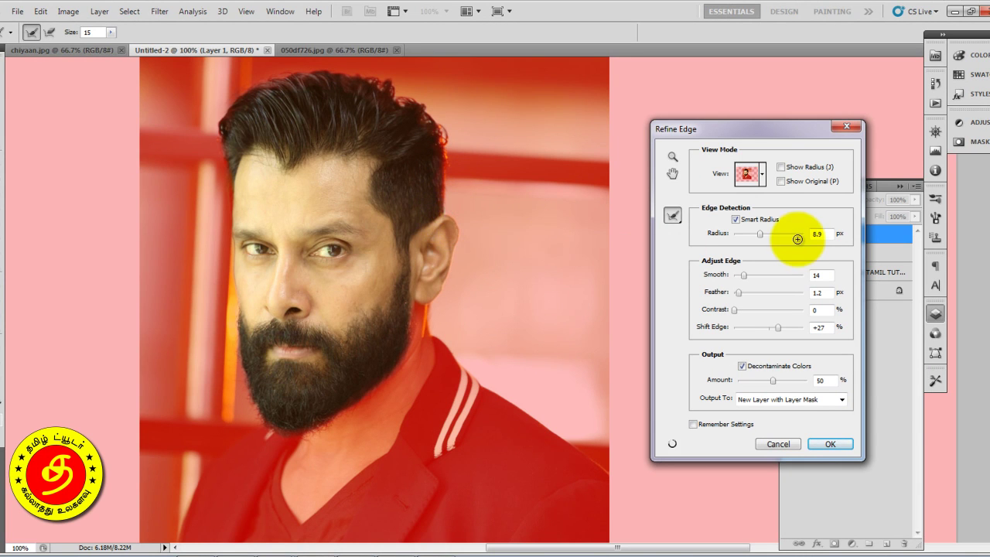
Step: Apply the cutout as masked Layer 1 copy and erase stray hair wisps at size 25
left_click(831, 444)
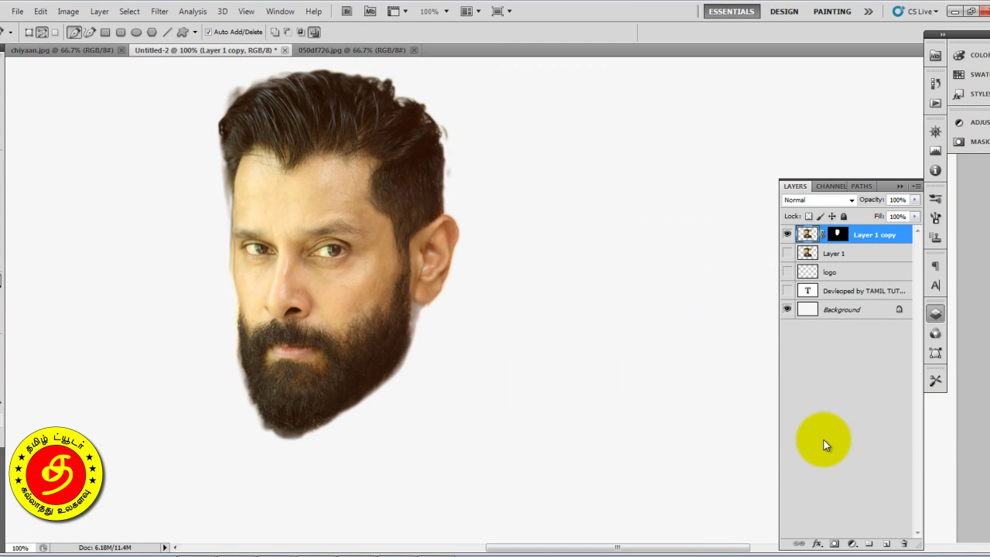
left_click_drag(470, 159, 489, 172)
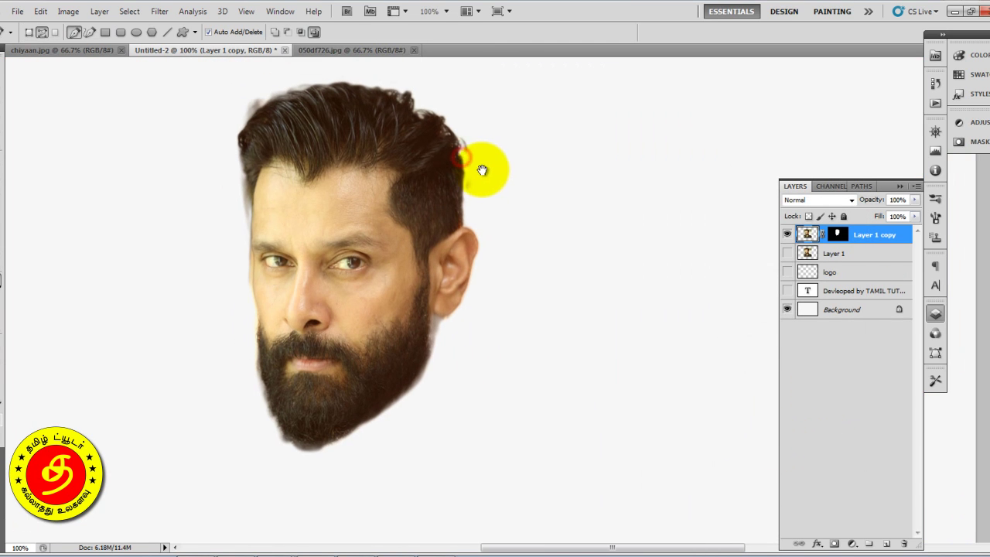
key("e")
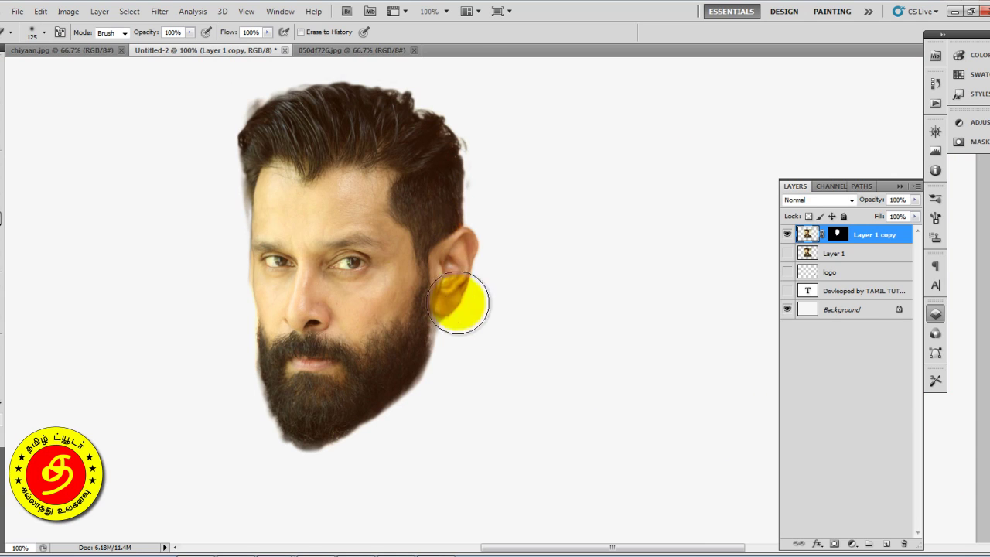
key("bracketleft")
key("bracketleft")
key("bracketleft")
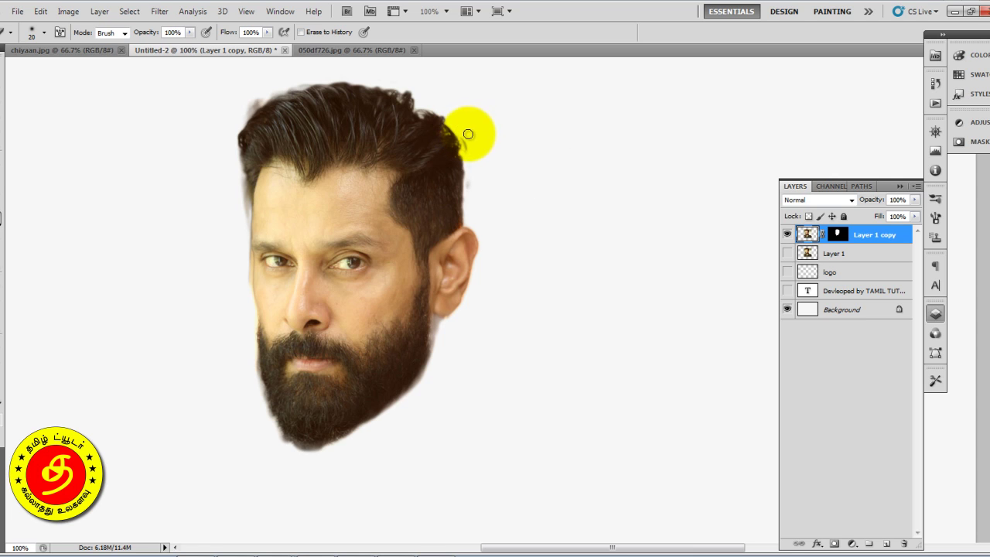
left_click_drag(461, 134, 470, 185)
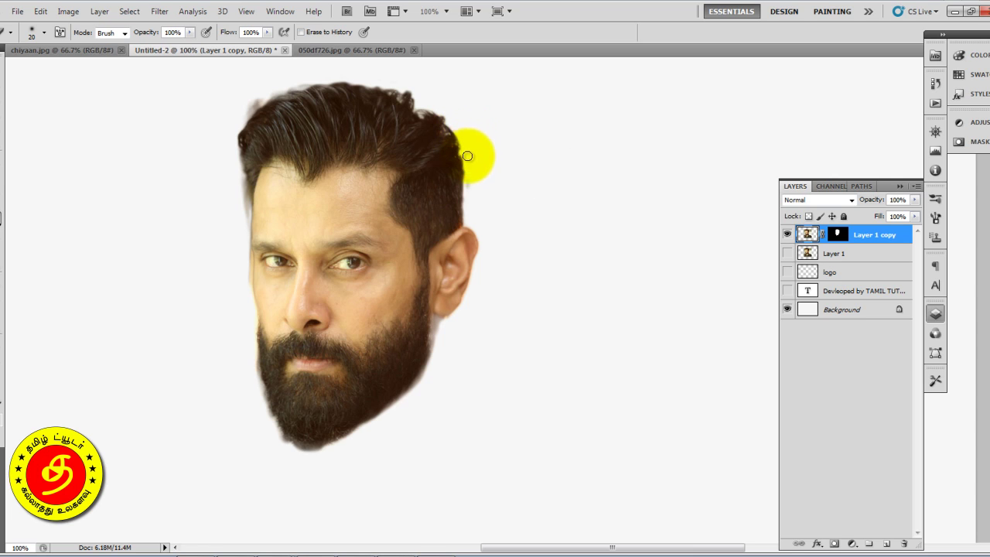
mouse_move(239, 160)
left_mouse_down()
mouse_move(241, 183)
mouse_move(230, 165)
mouse_move(243, 184)
left_mouse_up()
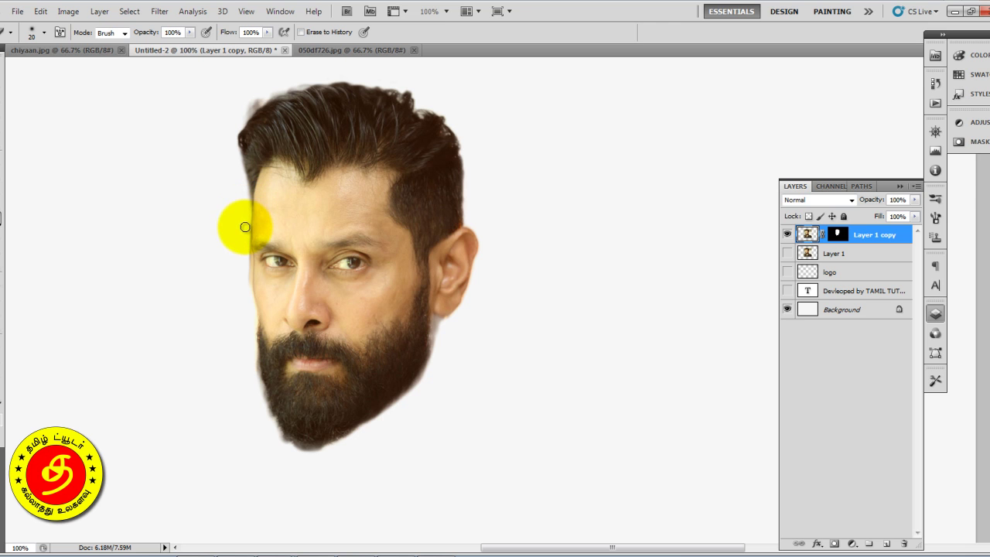
left_click(247, 109)
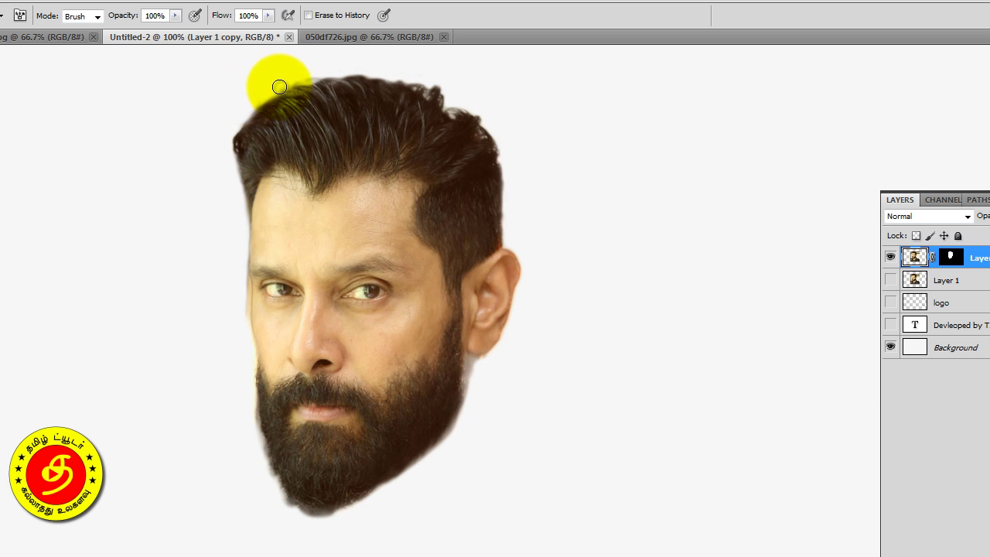
Step: Switch to a soft round brush tip and tidy the beard's left and right edges
left_click(12, 20)
left_click(0, 120)
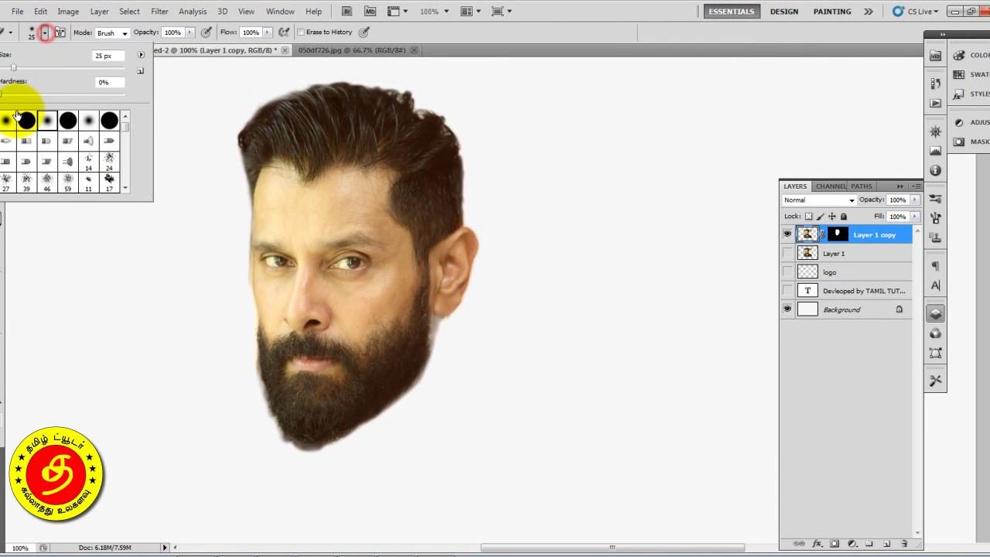
left_click(220, 89)
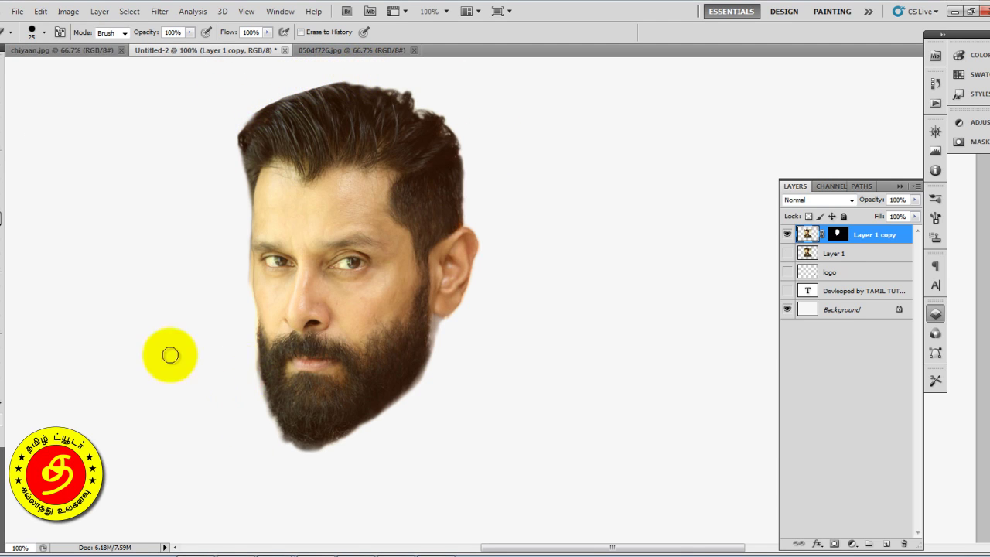
left_click(250, 361)
left_click_drag(250, 361, 267, 418)
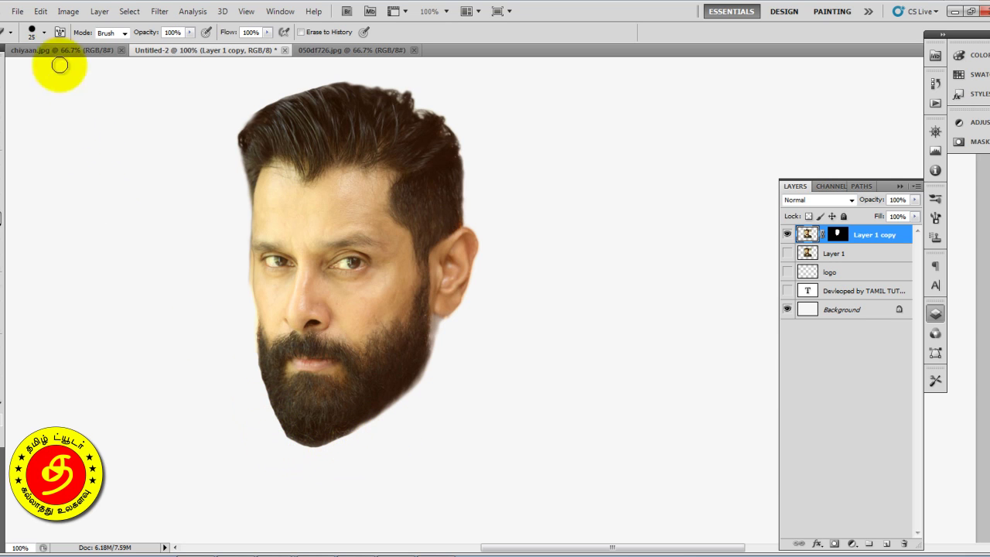
left_click(44, 32)
left_click(9, 120)
left_click(199, 376)
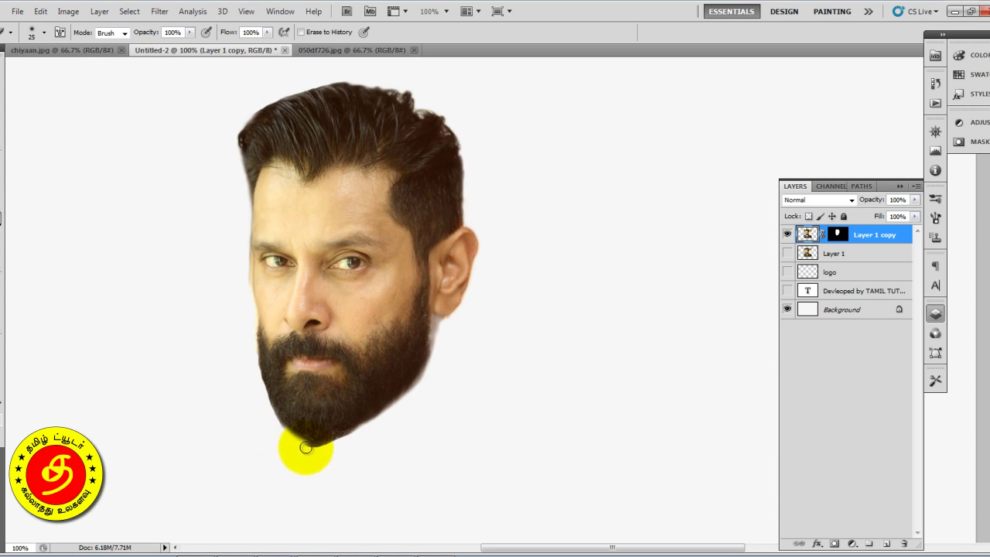
left_click_drag(404, 406, 446, 352)
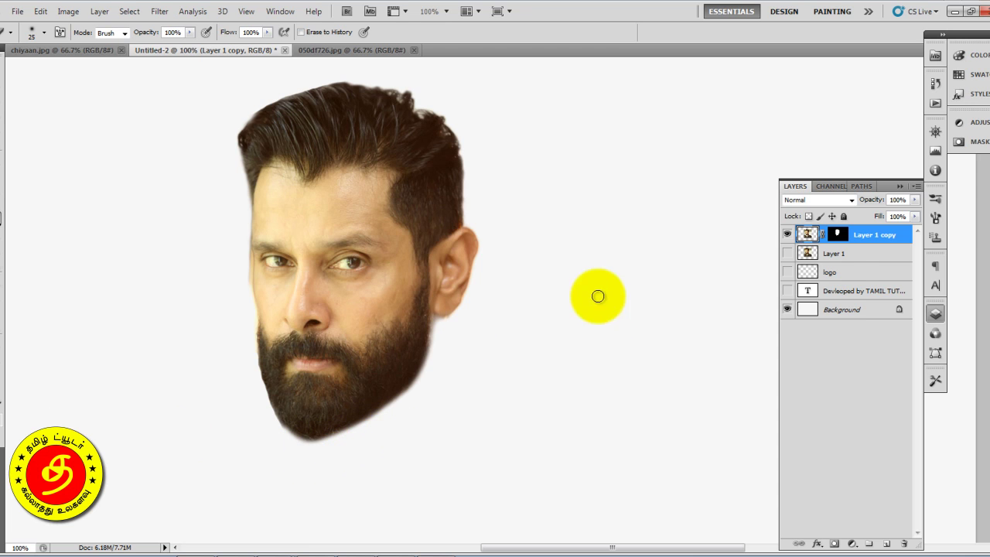
Step: Convert Layer 1 copy to a smart object, then rasterize it with the mask baked in
right_click(874, 235)
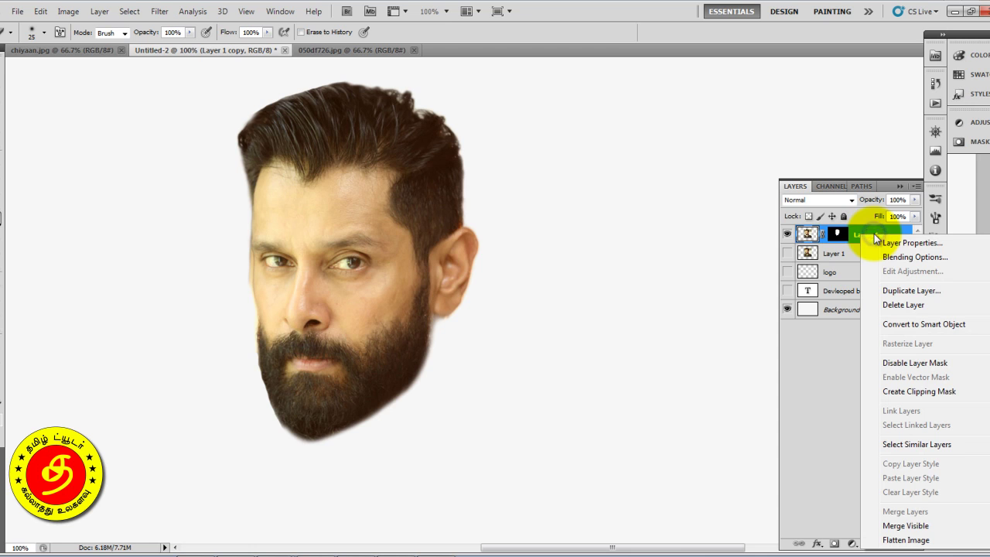
left_click(932, 331)
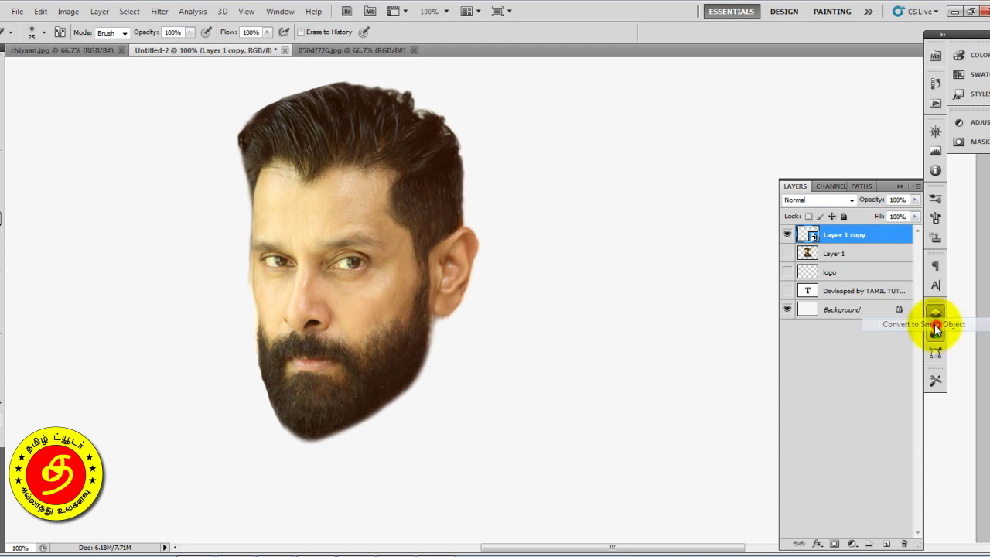
right_click(861, 237)
left_click(776, 350)
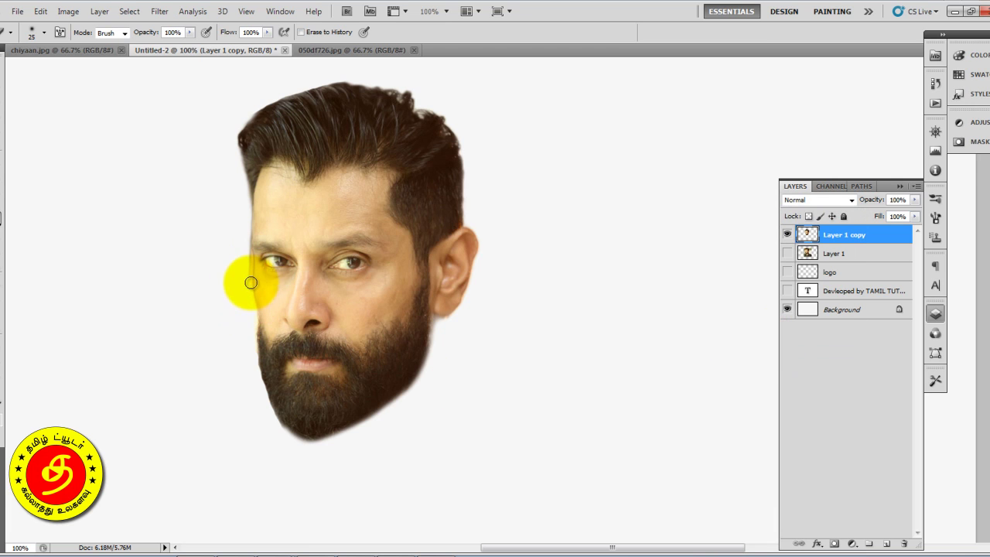
Step: Preview a Threshold adjustment, cancel it, and toggle Layer 1 copy's visibility to compare
left_click(70, 12)
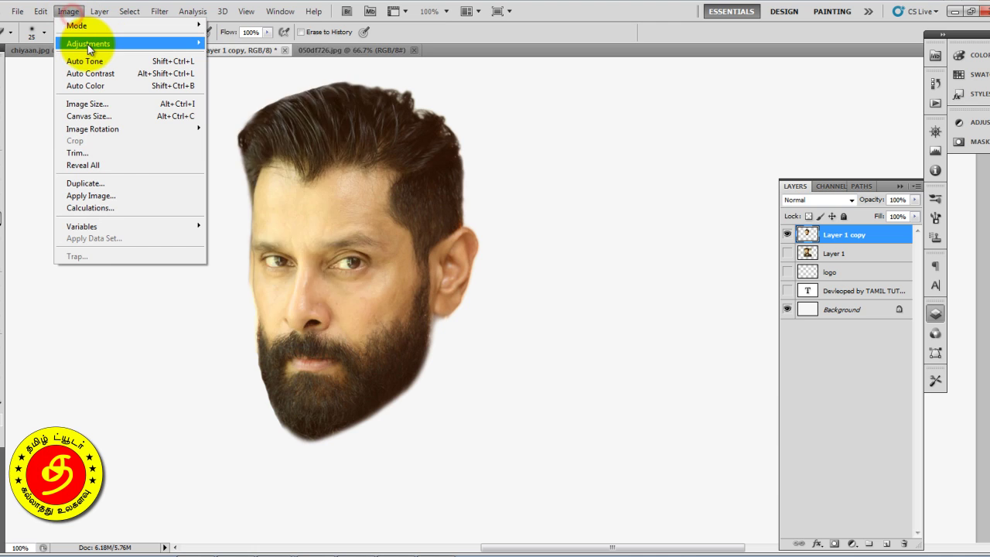
mouse_move(88, 43)
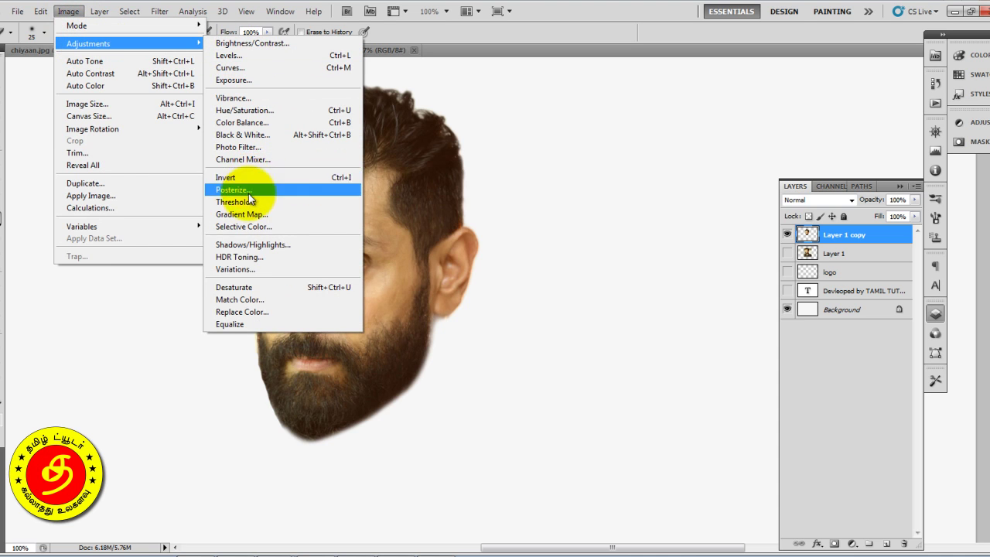
left_click(249, 202)
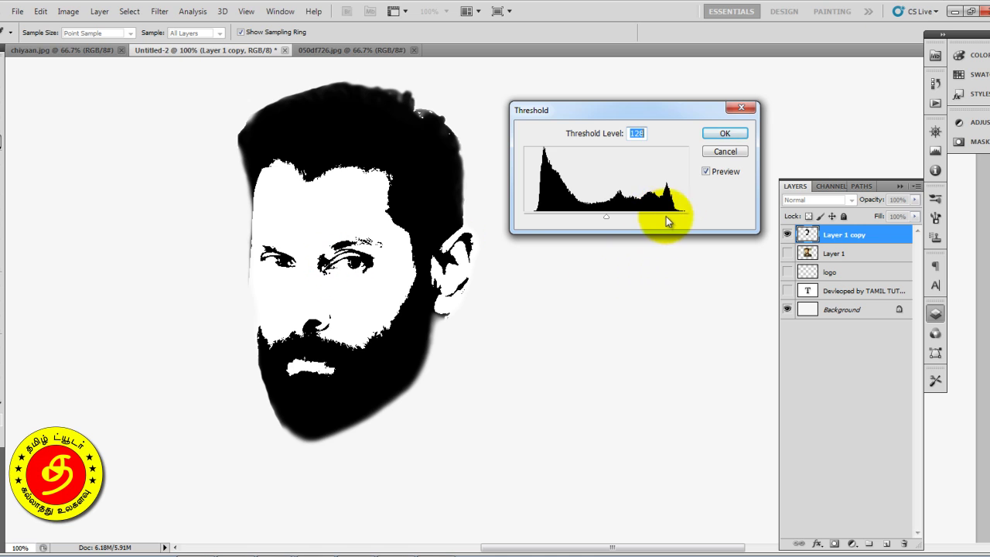
left_click(730, 151)
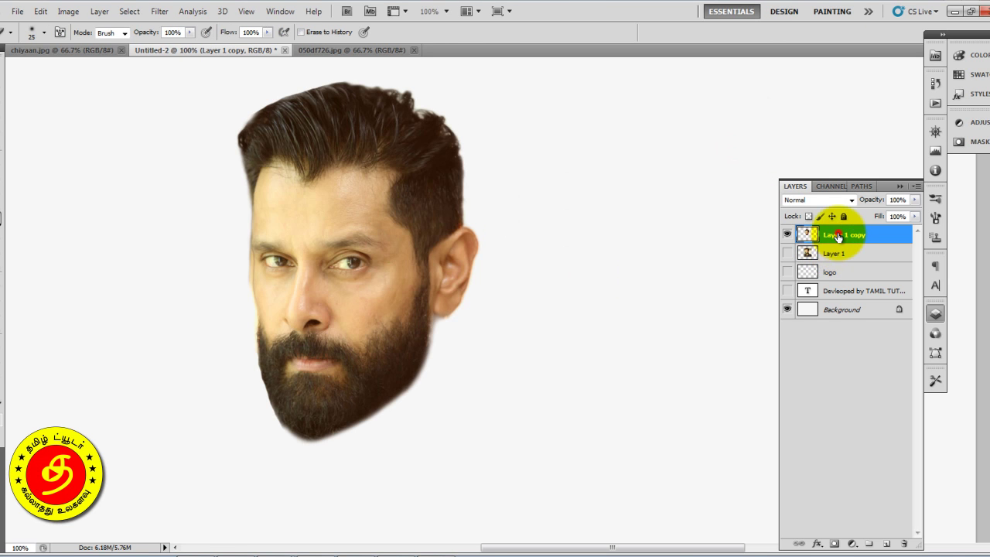
left_click(787, 234)
left_click(787, 233)
Step: Duplicate the head layer as Layer 1 copy 2 and hide Layer 1 copy
right_click(846, 236)
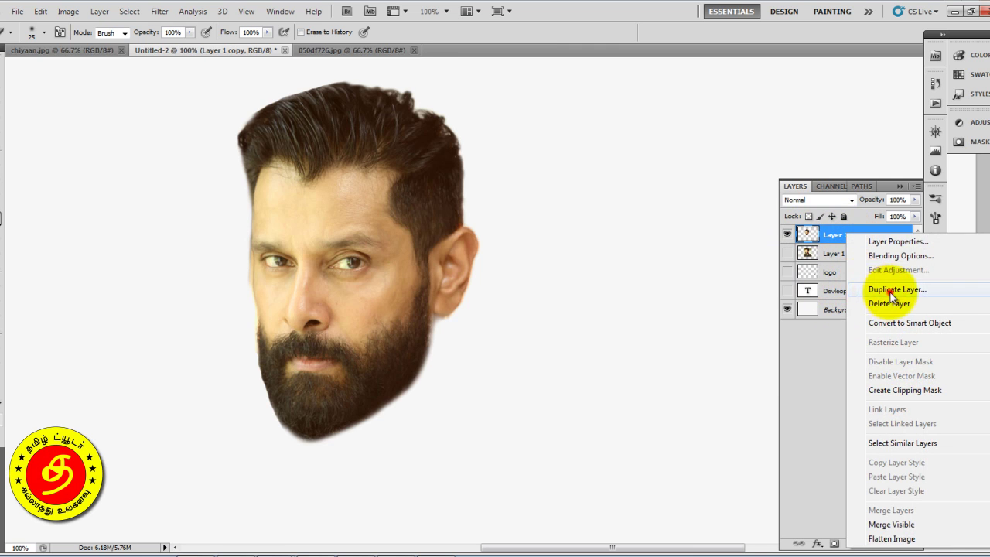
left_click(891, 292)
left_click(597, 170)
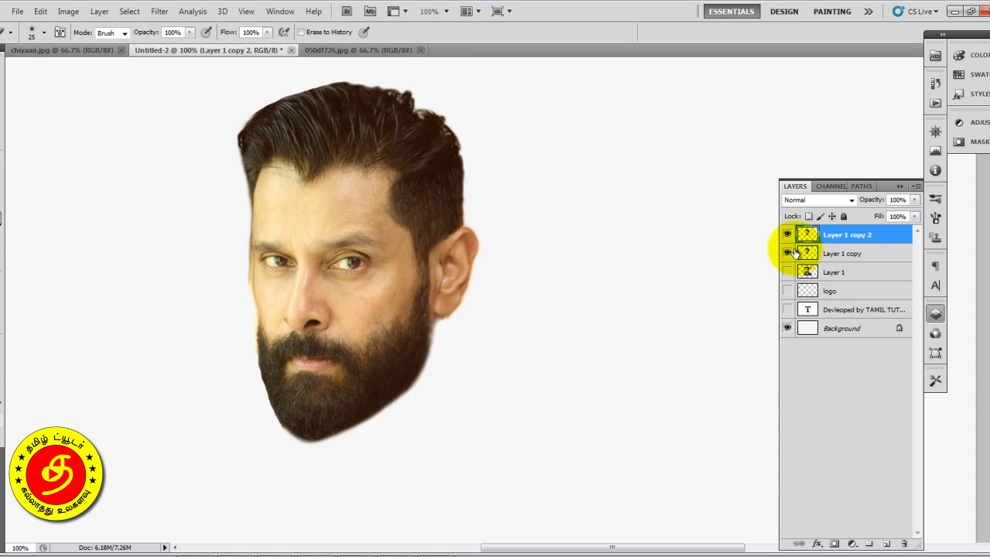
left_click(788, 253)
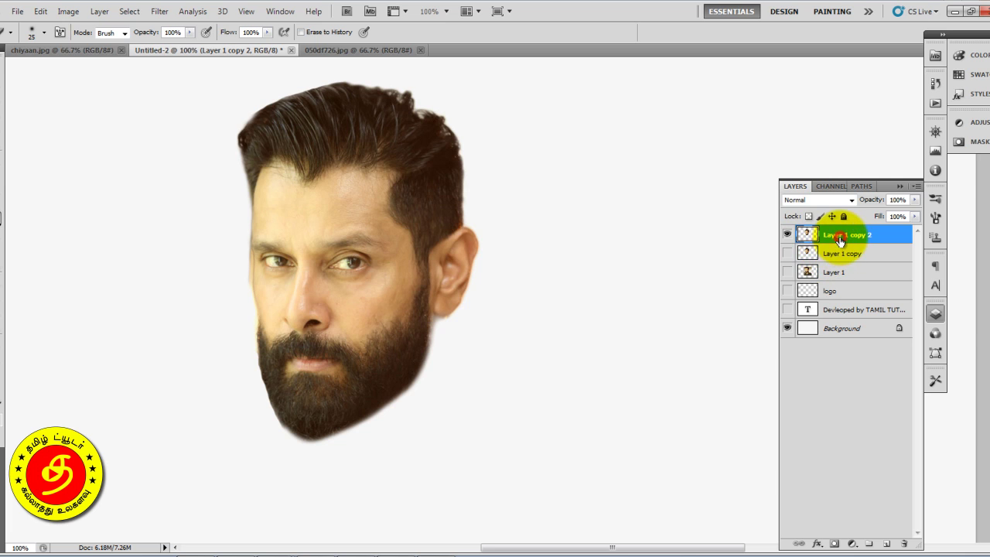
Step: Apply a Threshold at level 128 to Layer 1 copy 2
left_click(68, 11)
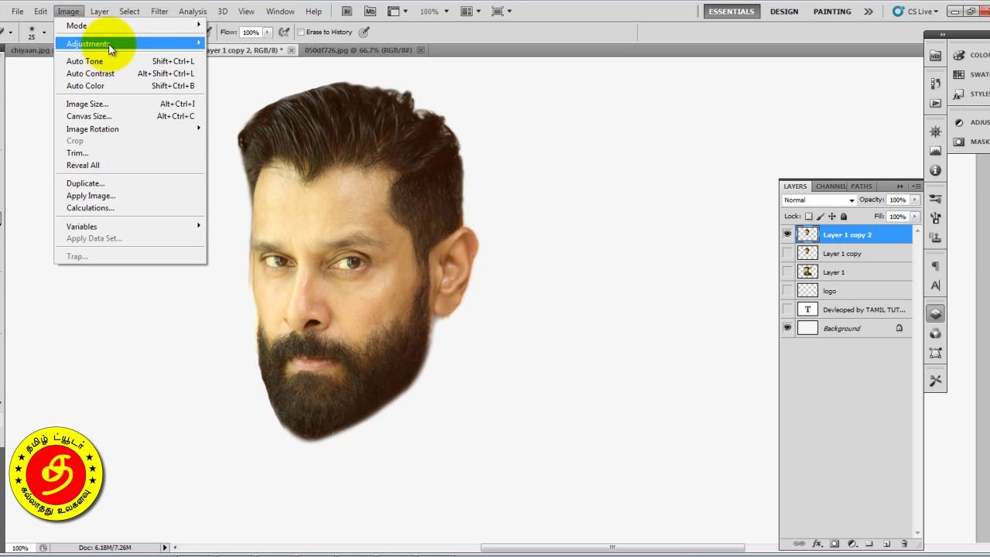
mouse_move(88, 43)
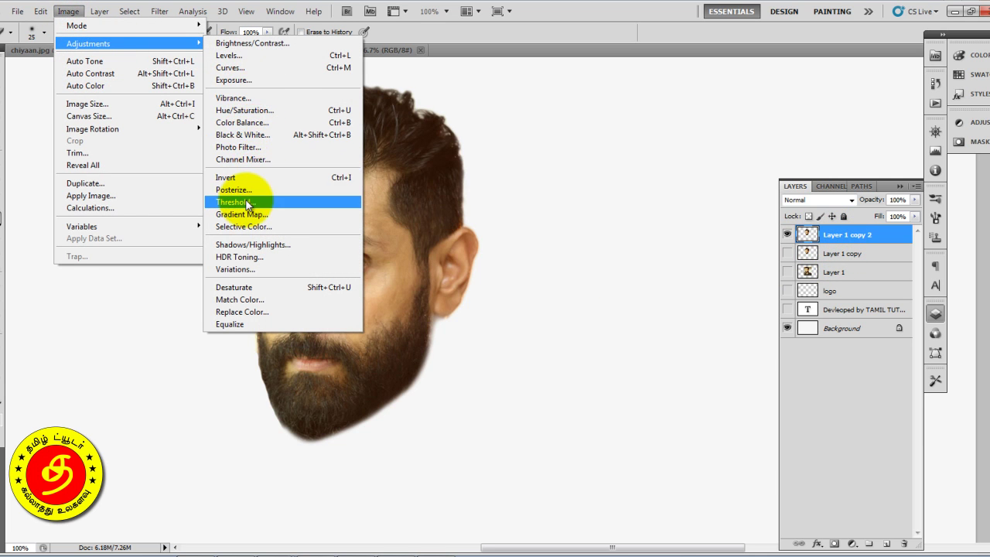
left_click(246, 202)
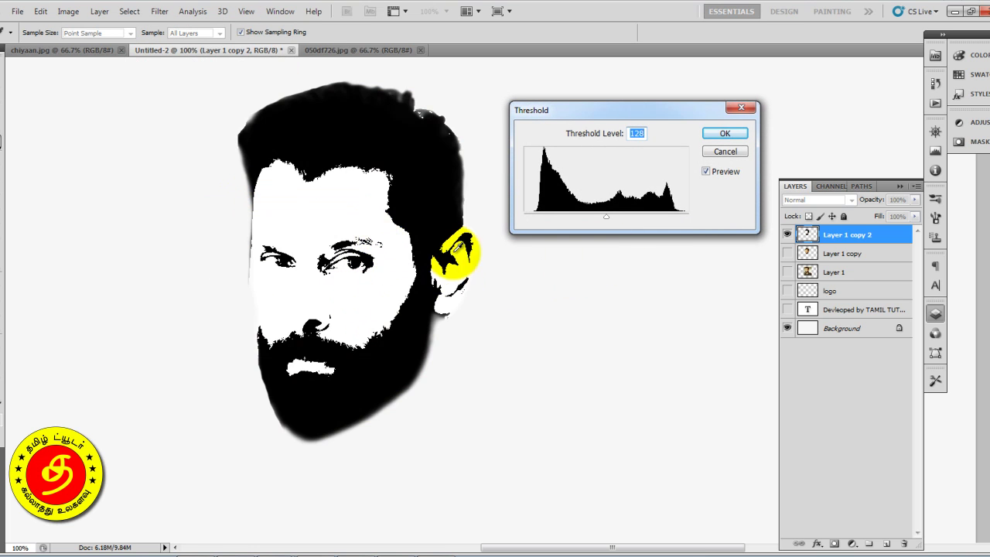
left_click(706, 171)
left_click(705, 171)
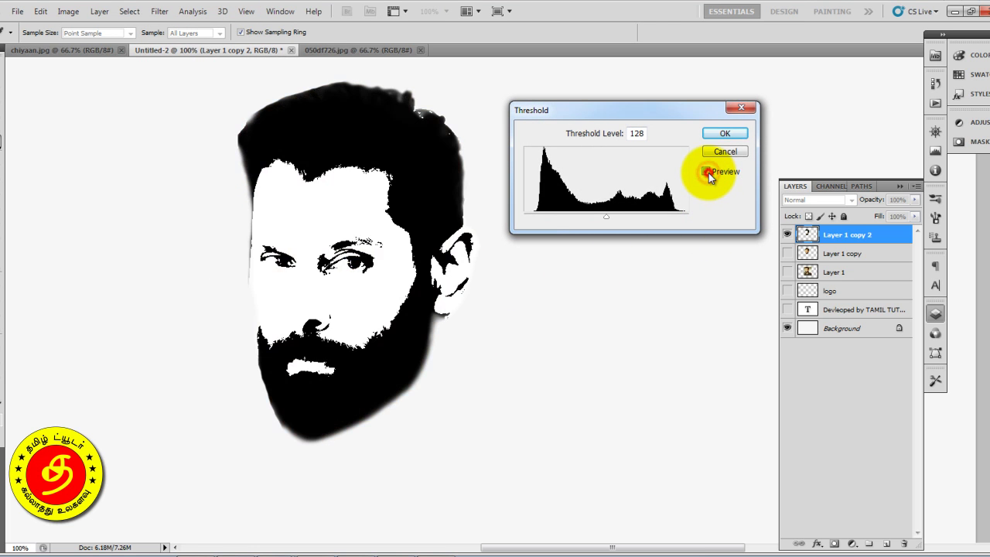
left_click(735, 136)
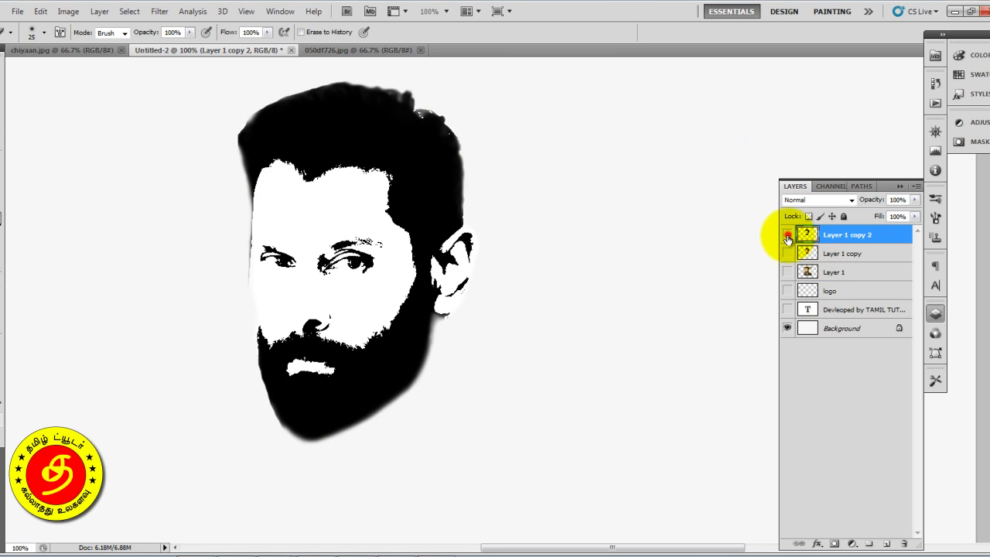
Step: Hide Layer 1 copy 2, show the colour Layer 1 copy and make it active
left_click(788, 235)
left_click(788, 253)
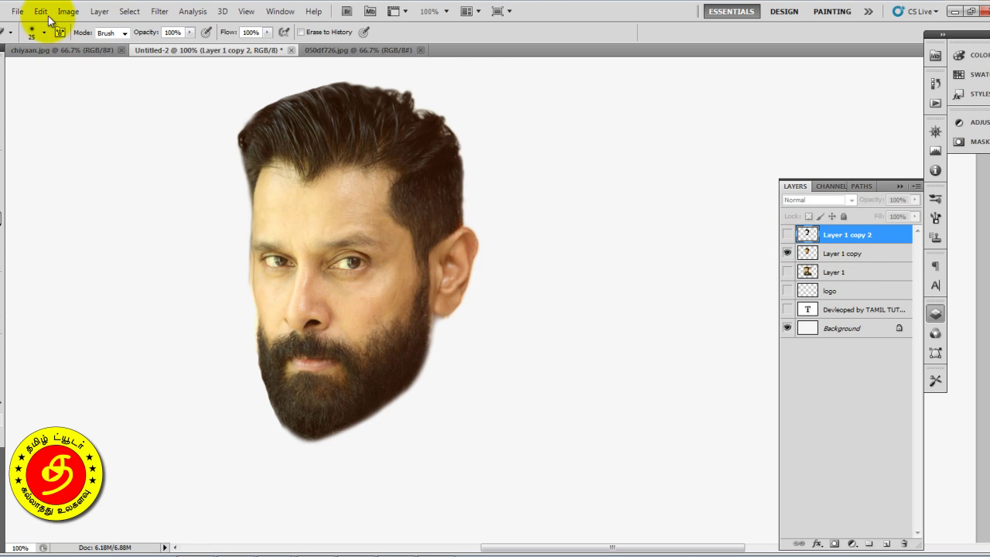
left_click(788, 234)
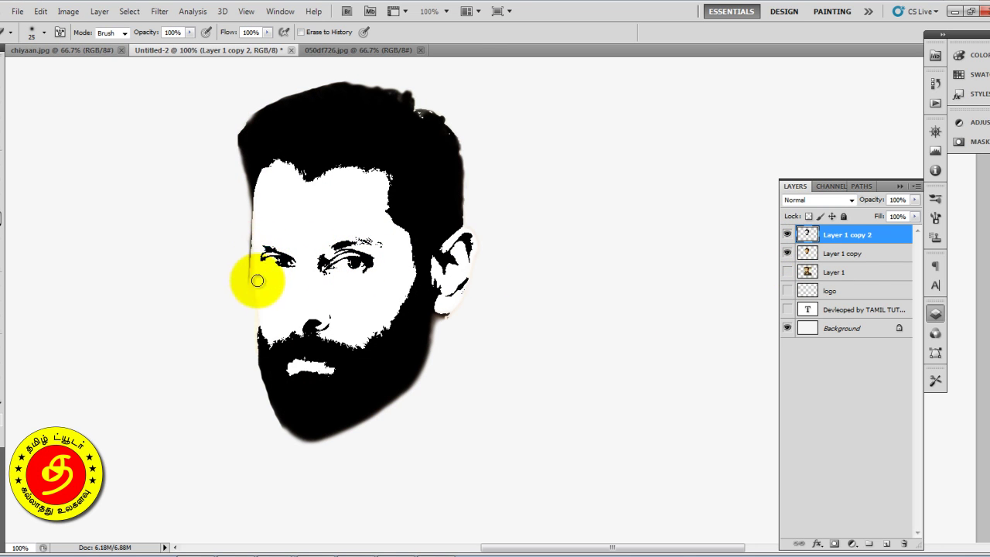
left_click(788, 234)
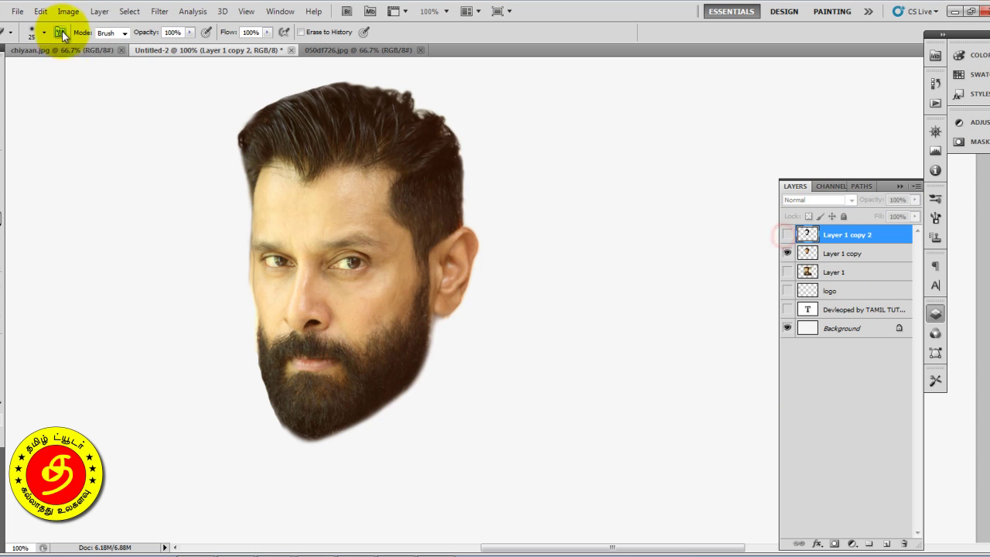
left_click(68, 11)
left_click(849, 258)
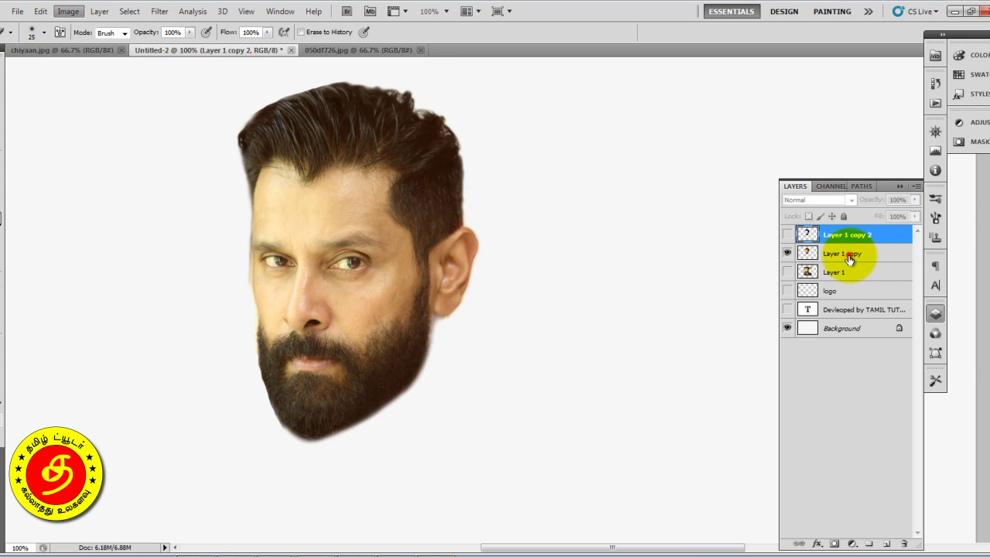
left_click(850, 258)
Step: Apply a darker Threshold at level 143 to Layer 1 copy
left_click(68, 11)
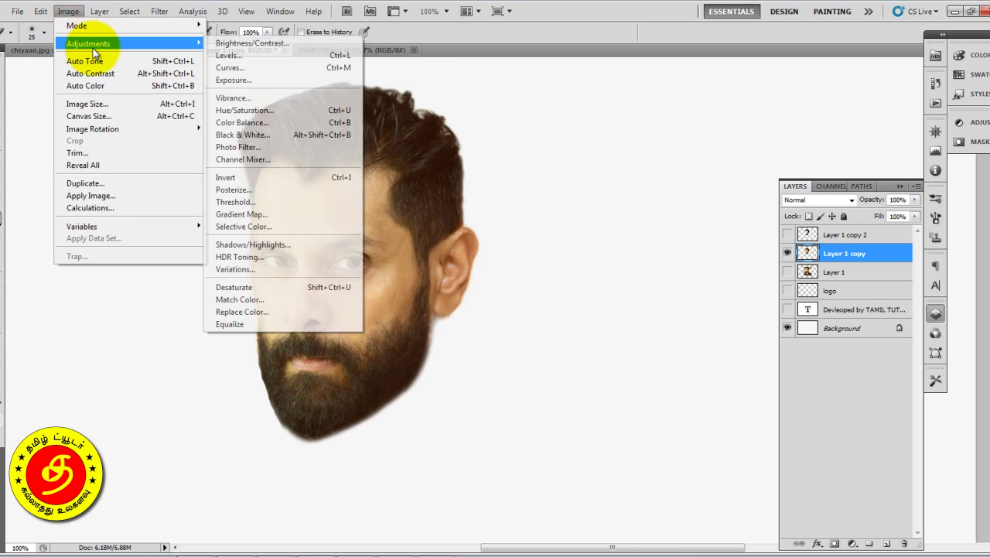
left_click(260, 202)
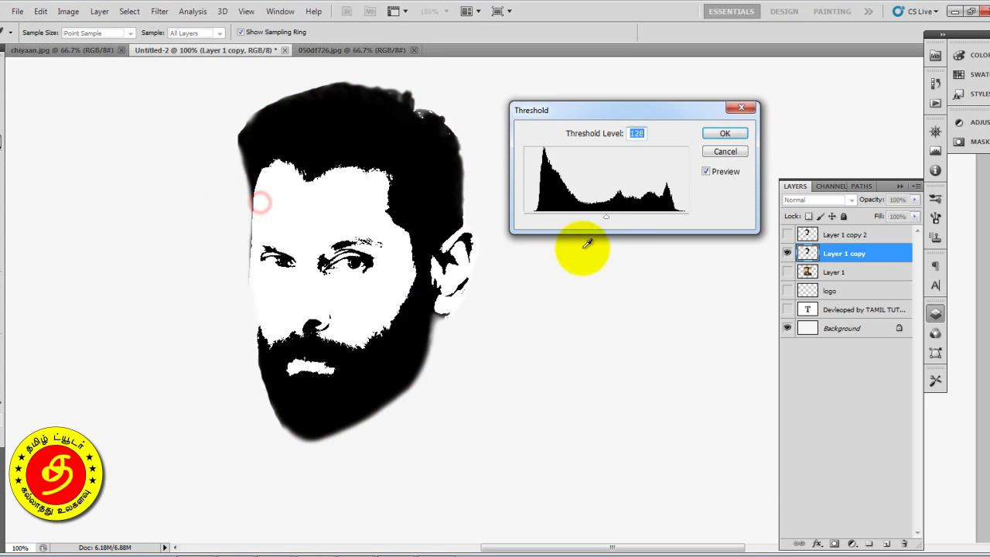
left_click_drag(604, 218, 616, 221)
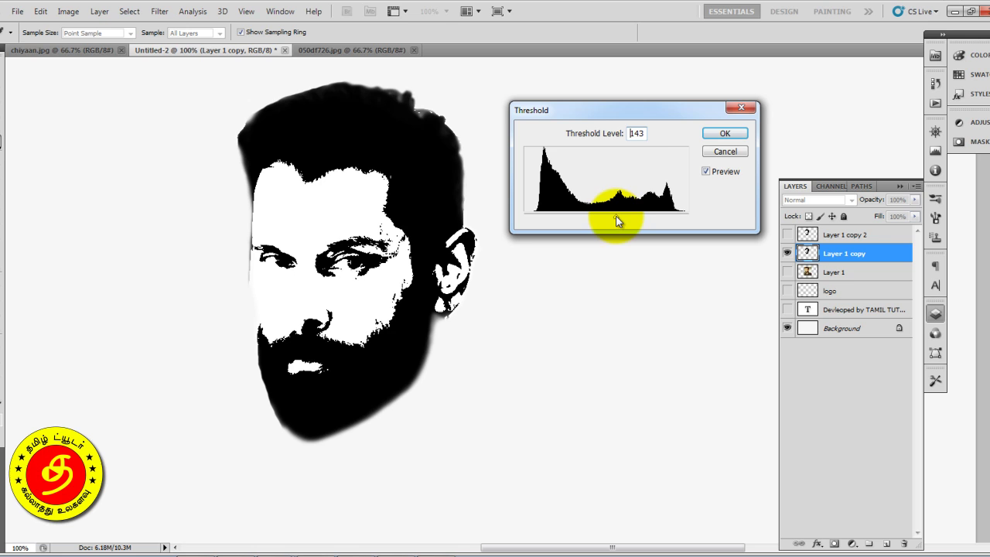
left_click(712, 133)
key("e")
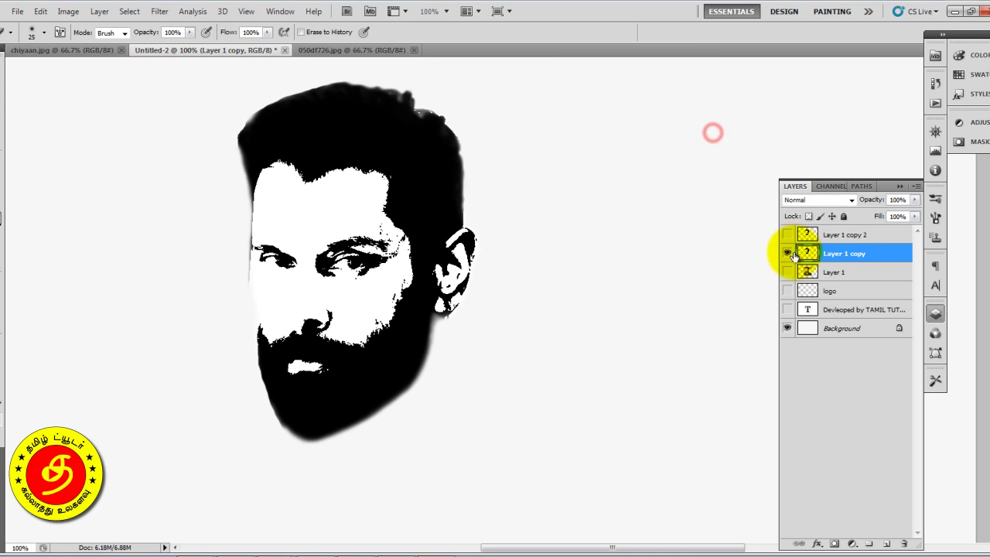
left_click(787, 253)
left_click(787, 253)
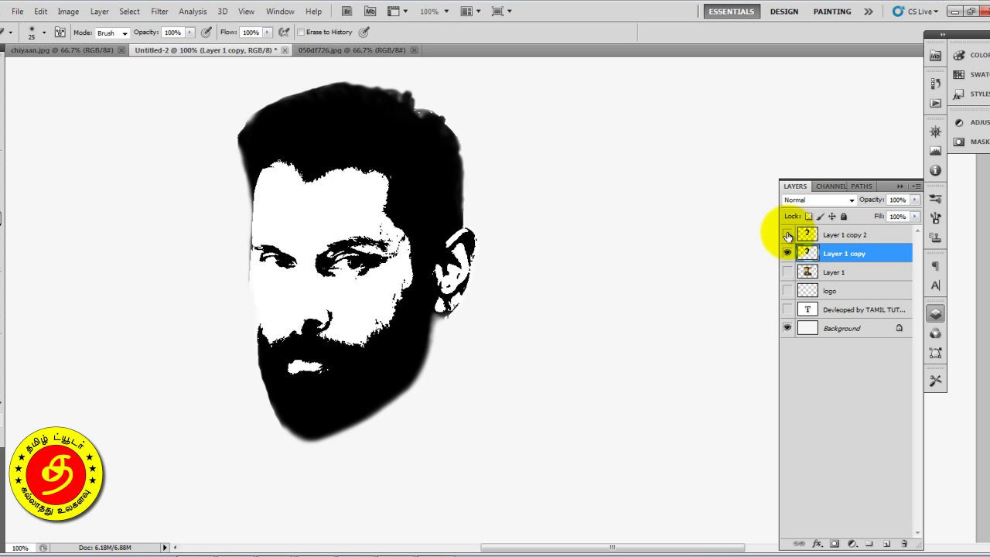
Step: Show Layer 1 copy 2, lasso around the eyes, and copy that area to a new layer
left_click(787, 235)
key("m")
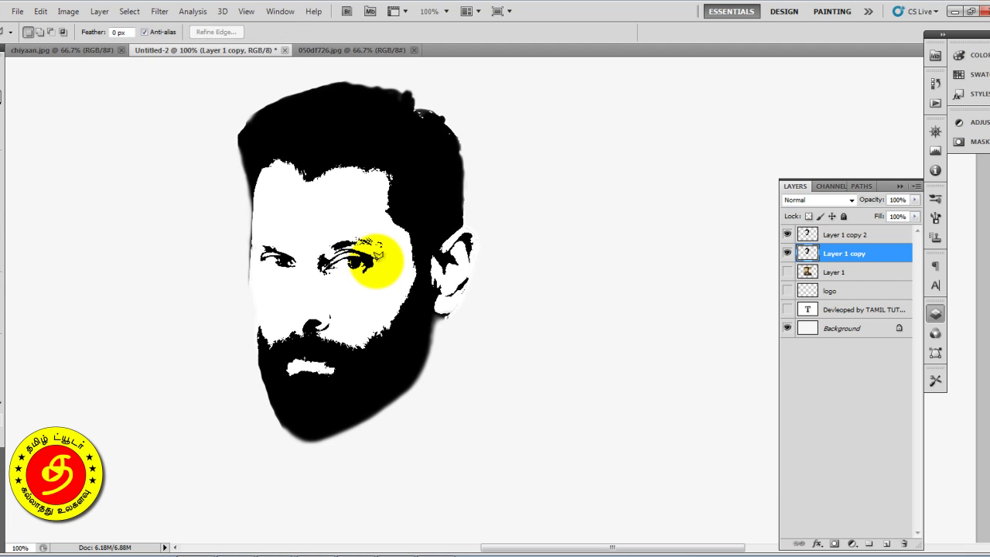
right_click(3, 93)
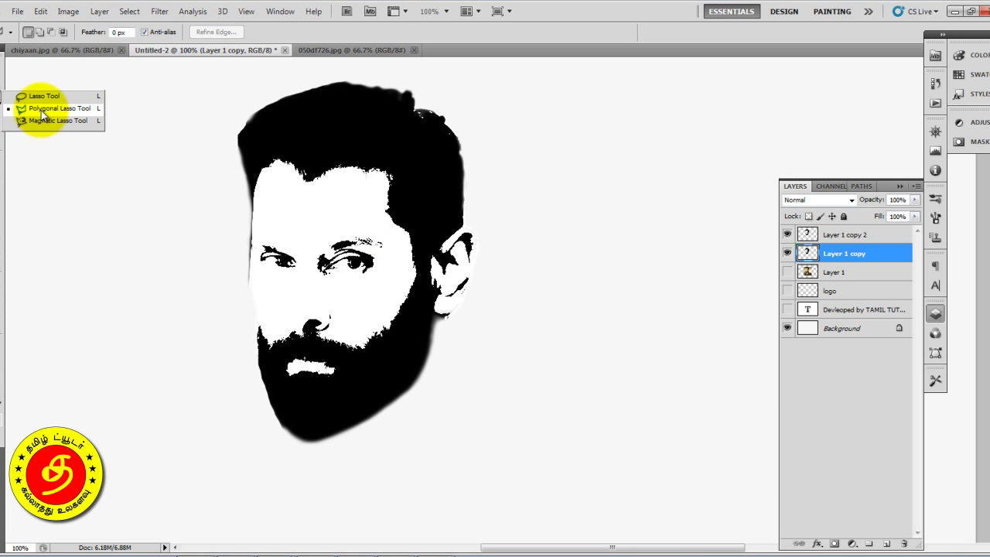
left_click(44, 95)
left_click_drag(276, 230, 384, 290)
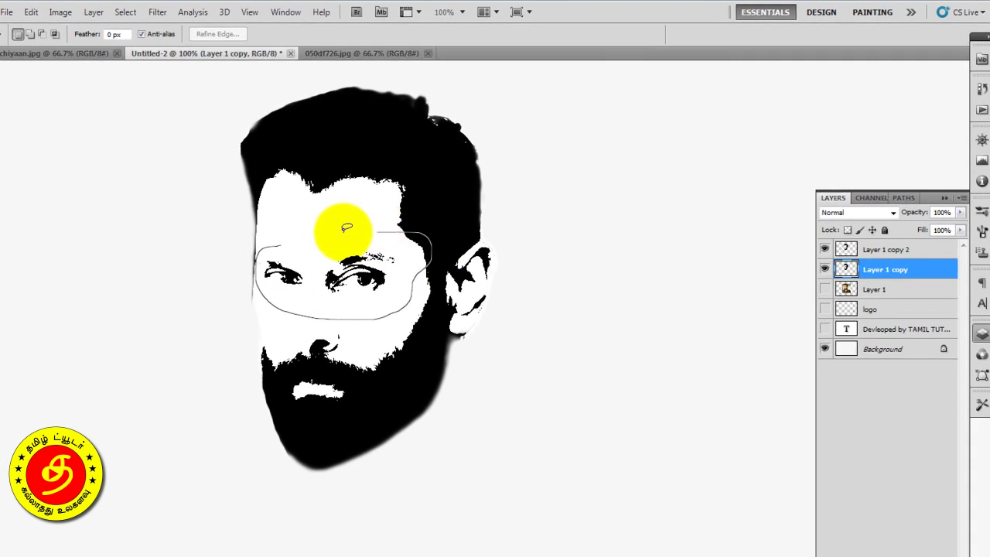
left_click_drag(420, 242, 298, 212)
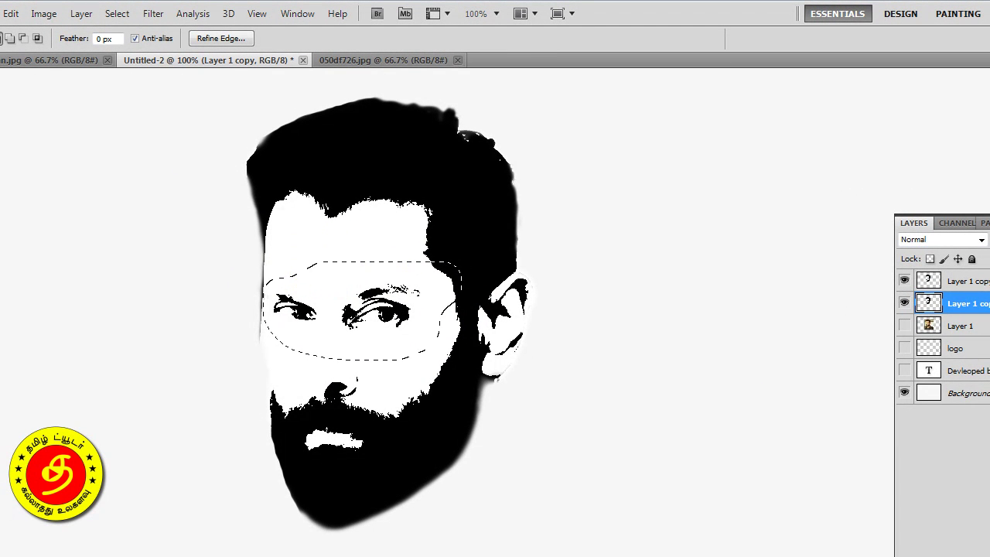
key("ctrl+j")
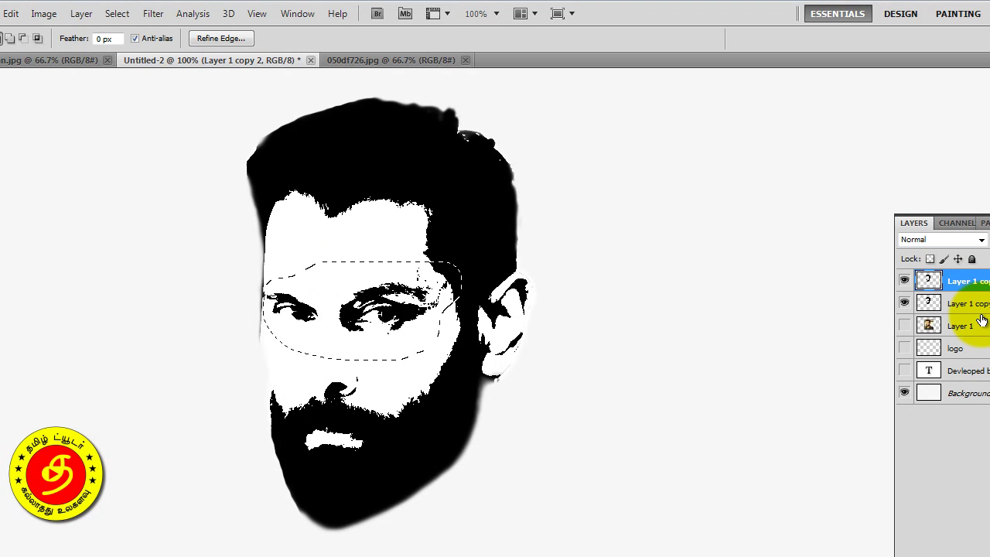
key("v")
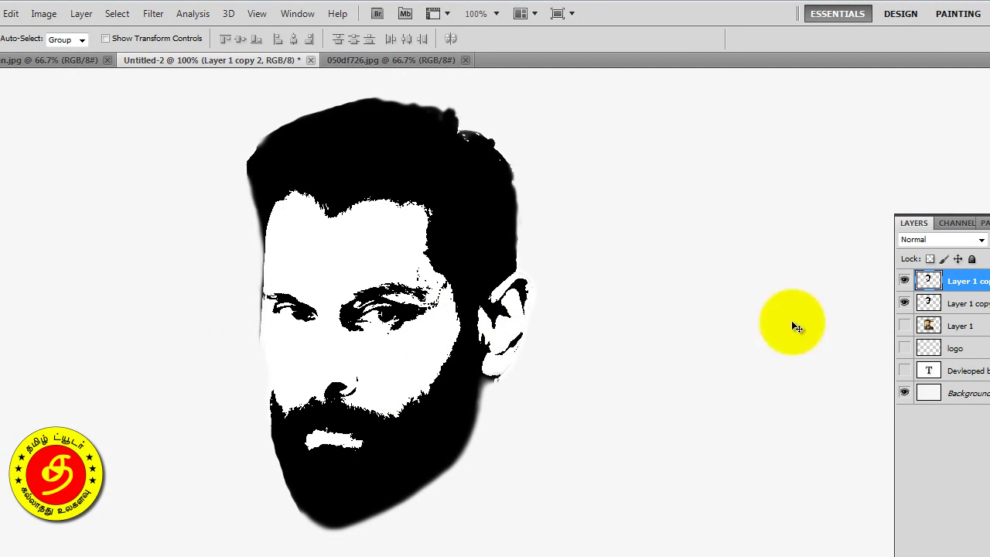
Step: Merge both threshold faces, Color Range-select all black areas, then switch to nebula image 050df726.jpg
left_click(960, 303, "shift")
key("ctrl+e")
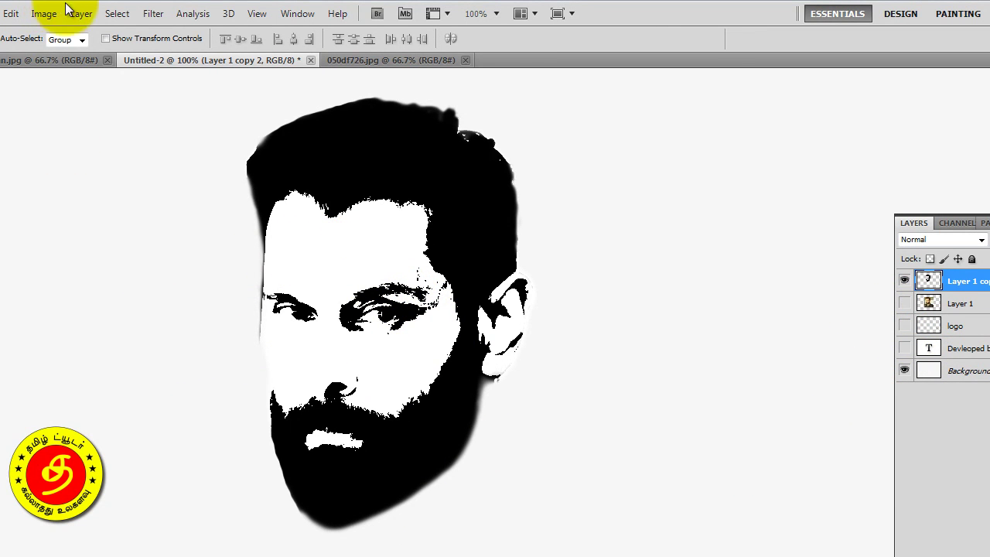
left_click(44, 14)
mouse_move(117, 14)
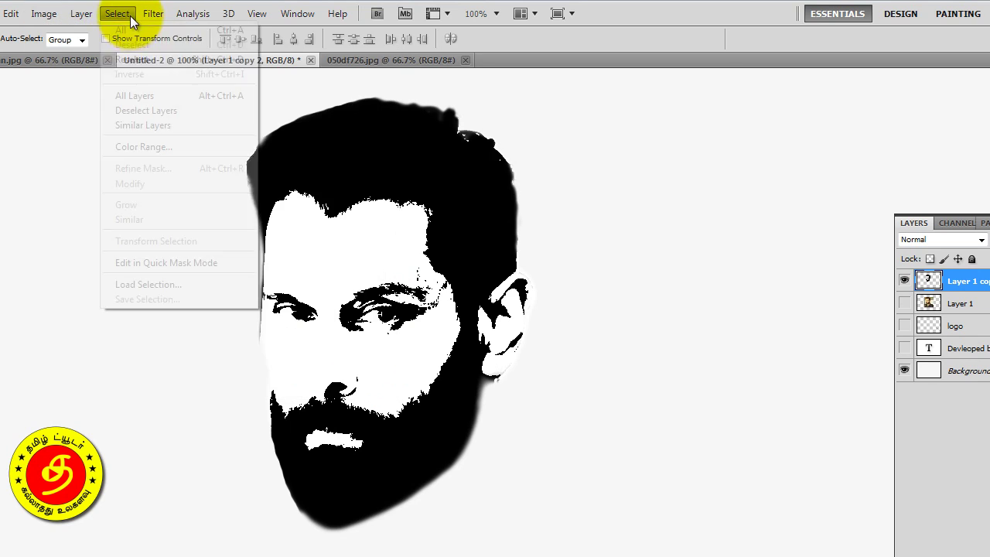
left_click(170, 147)
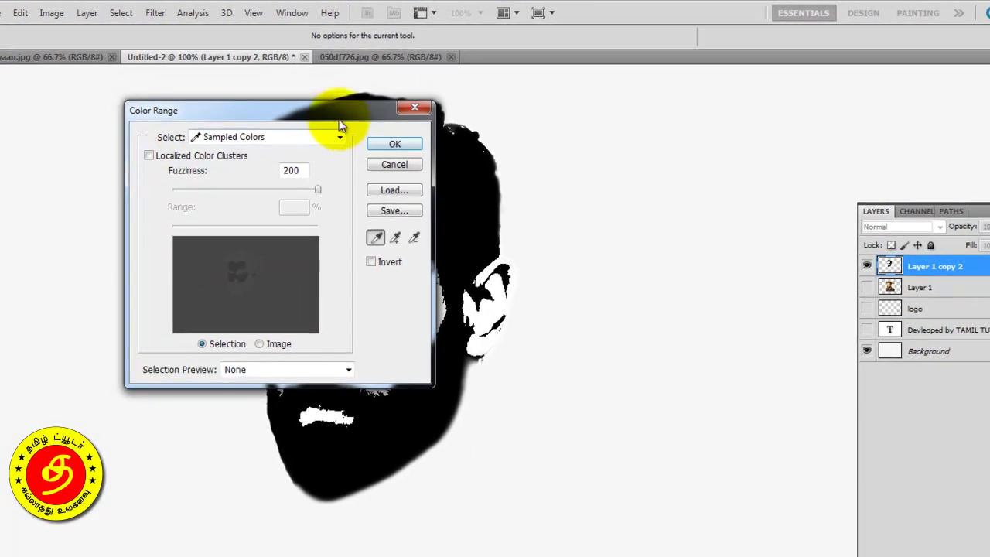
left_click(304, 124)
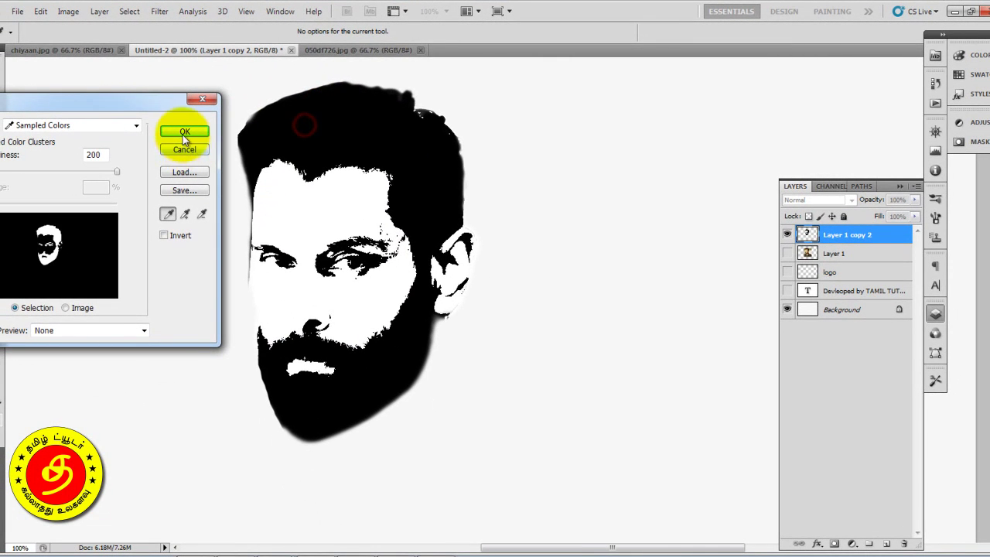
left_click(185, 131)
key("v")
key("ctrl+Tab")
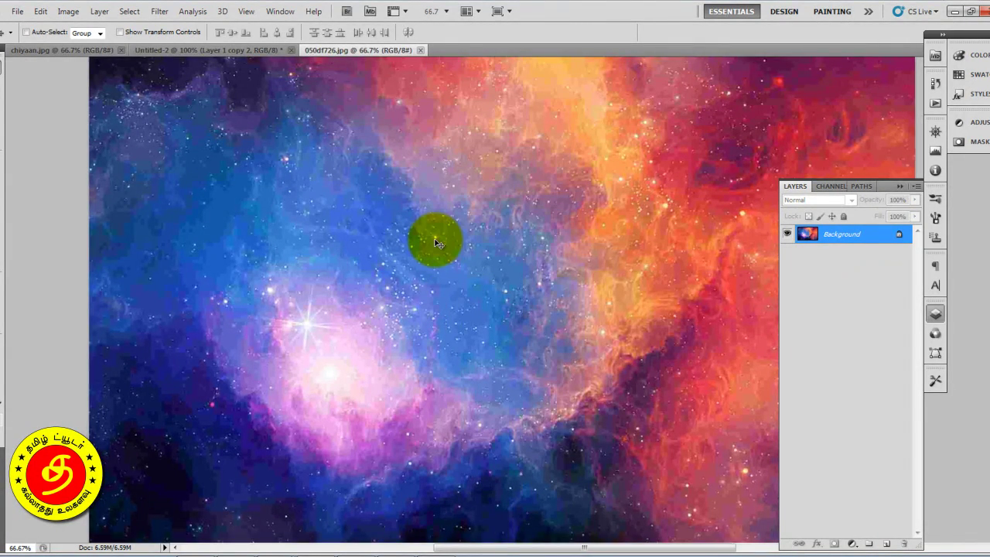
Step: Fit the nebula image in view, return to Untitled-2 and centre the face
key("ctrl+minus")
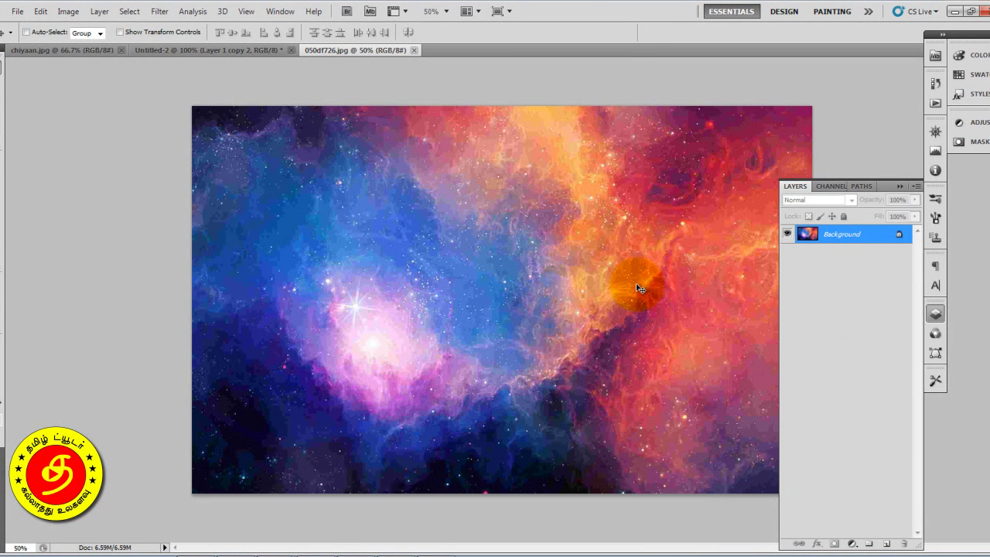
key("ctrl+Tab")
key("ctrl+Tab")
left_click_drag(349, 176, 436, 184)
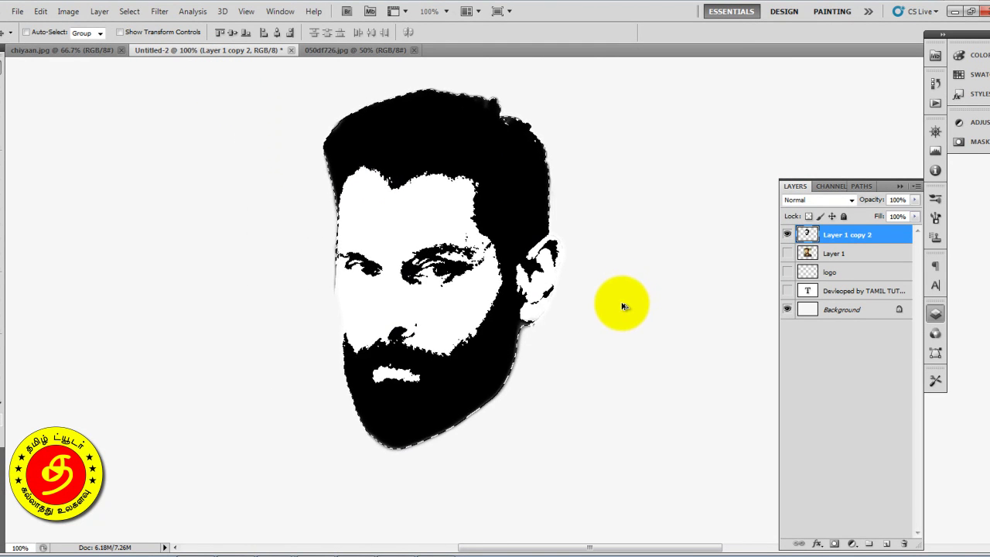
Step: Paste the nebula into the face selection, scale it to about 61% and shift it up-left
key("ctrl+alt+shift+v")
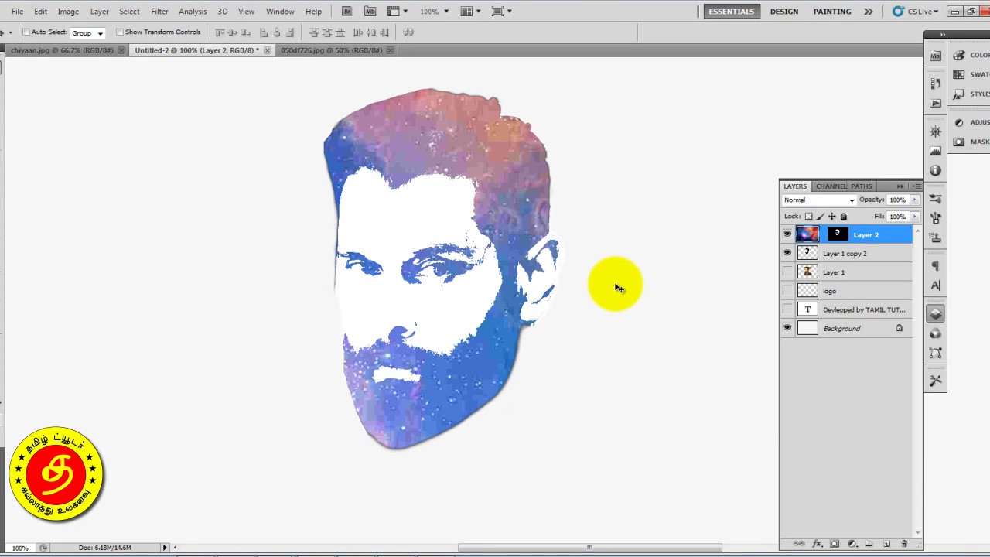
key("ctrl+minus")
key("ctrl+t")
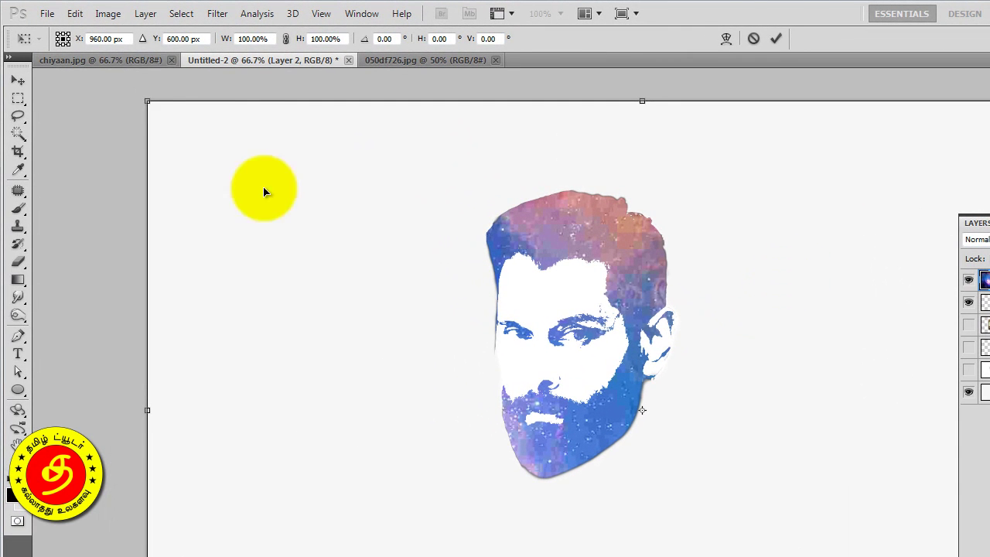
left_click_drag(147, 101, 342, 223)
mouse_move(863, 365)
left_mouse_down()
mouse_move(749, 313)
mouse_move(809, 314)
mouse_move(735, 307)
mouse_move(766, 310)
left_mouse_up()
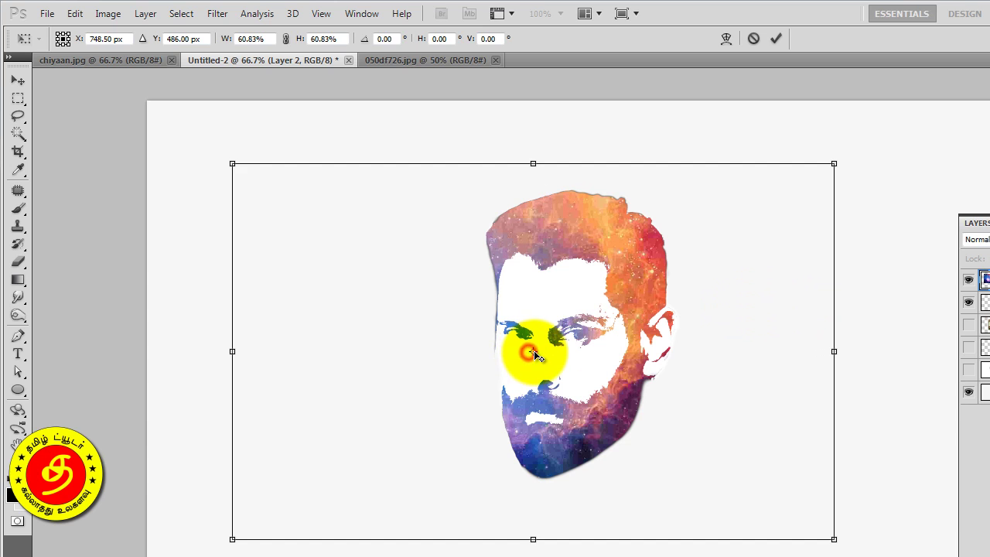
double_click(552, 340)
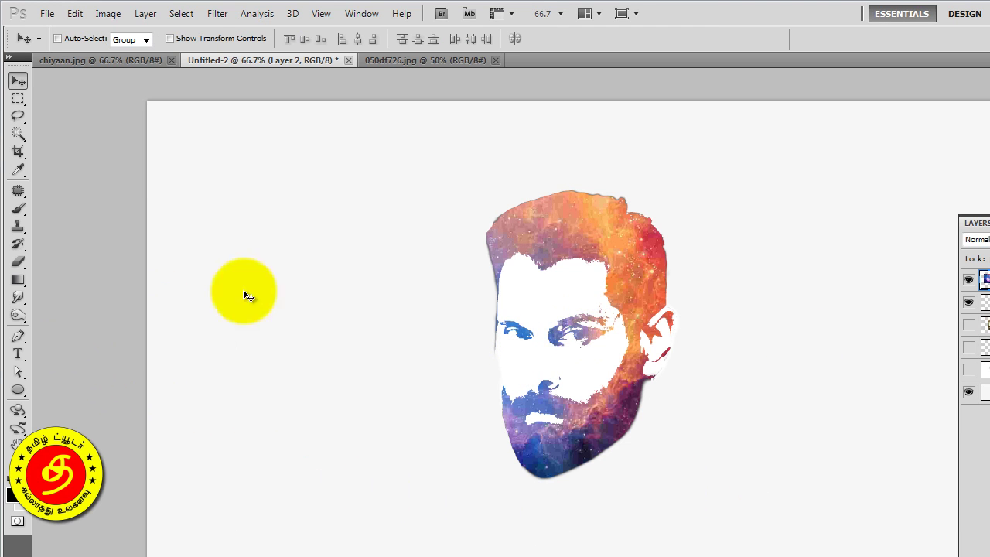
Step: Brighten the nebula over the hair and beard with the Dodge Tool, brush reduced to 250
left_click(18, 314)
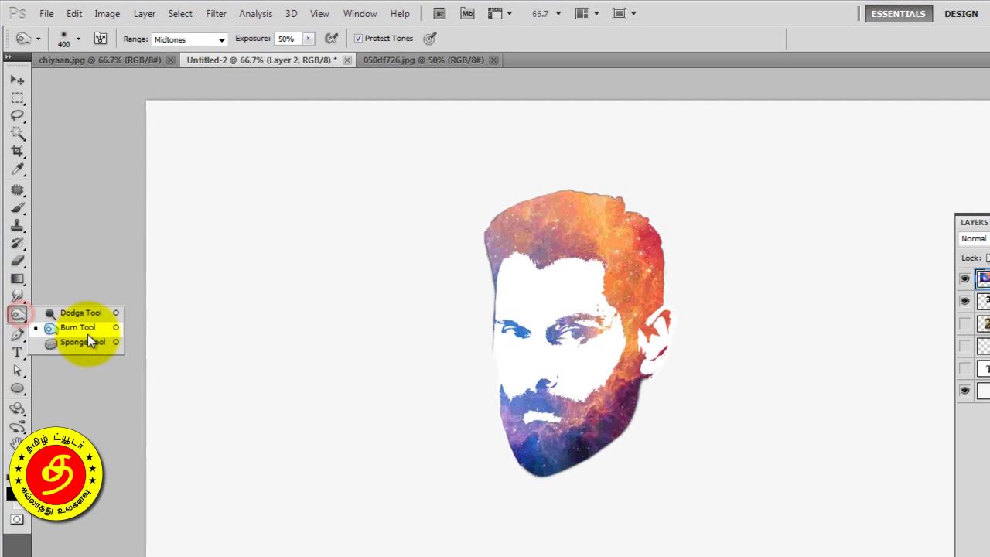
left_click(74, 327)
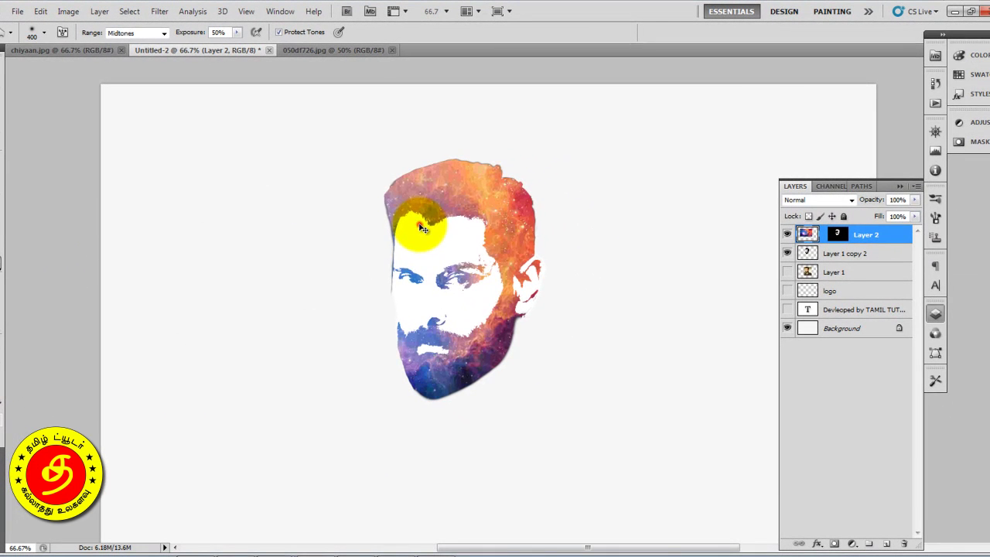
mouse_move(422, 229)
left_mouse_down()
mouse_move(397, 188)
mouse_move(420, 188)
mouse_move(376, 203)
mouse_move(464, 136)
mouse_move(510, 254)
mouse_move(542, 266)
mouse_move(390, 381)
mouse_move(415, 371)
mouse_move(367, 230)
mouse_move(407, 386)
mouse_move(433, 415)
mouse_move(378, 431)
mouse_move(441, 287)
mouse_move(455, 279)
mouse_move(398, 276)
mouse_move(464, 276)
left_mouse_up()
key("bracketleft")
key("bracketleft")
mouse_move(572, 288)
left_mouse_down()
mouse_move(492, 220)
mouse_move(437, 229)
mouse_move(464, 227)
mouse_move(534, 256)
mouse_move(536, 226)
mouse_move(509, 177)
mouse_move(471, 232)
mouse_move(398, 228)
mouse_move(399, 170)
mouse_move(416, 150)
left_mouse_up()
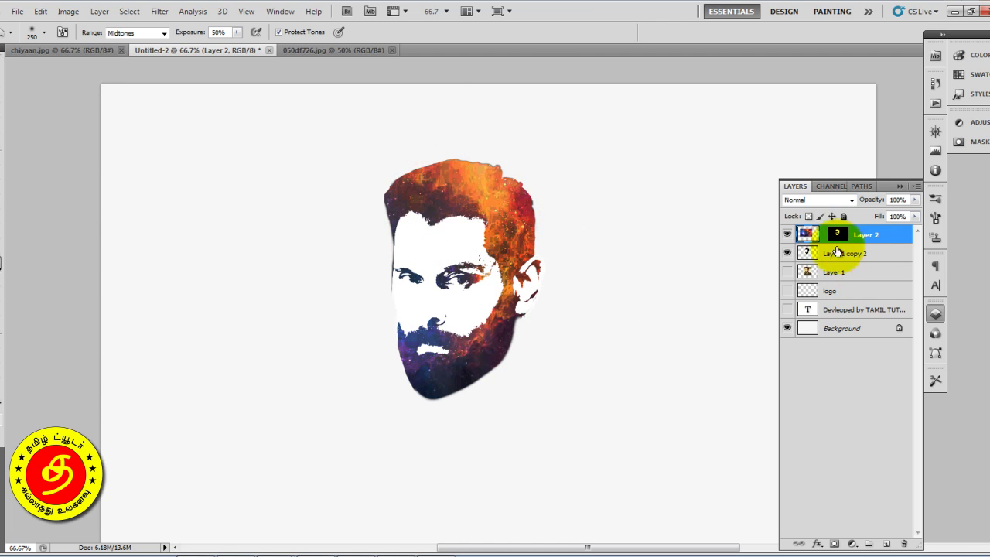
Step: Rasterize the masked nebula face layer and hide the black silhouette copy
right_click(867, 240)
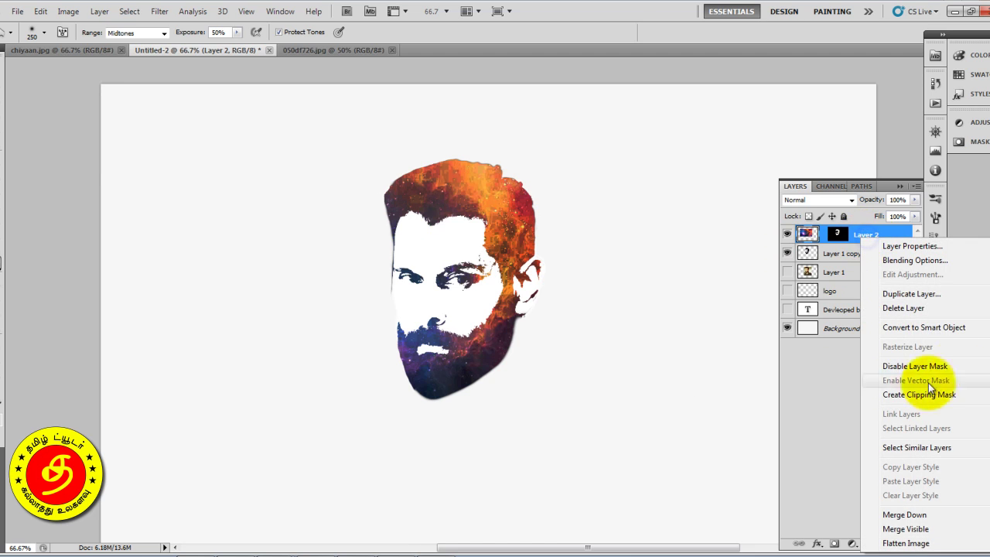
left_click(941, 330)
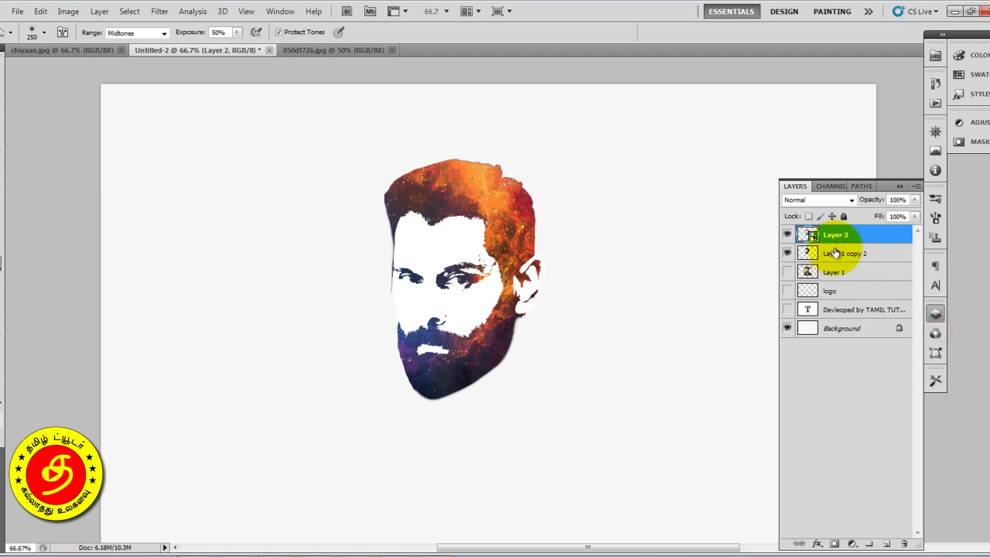
right_click(851, 234)
left_click(923, 350)
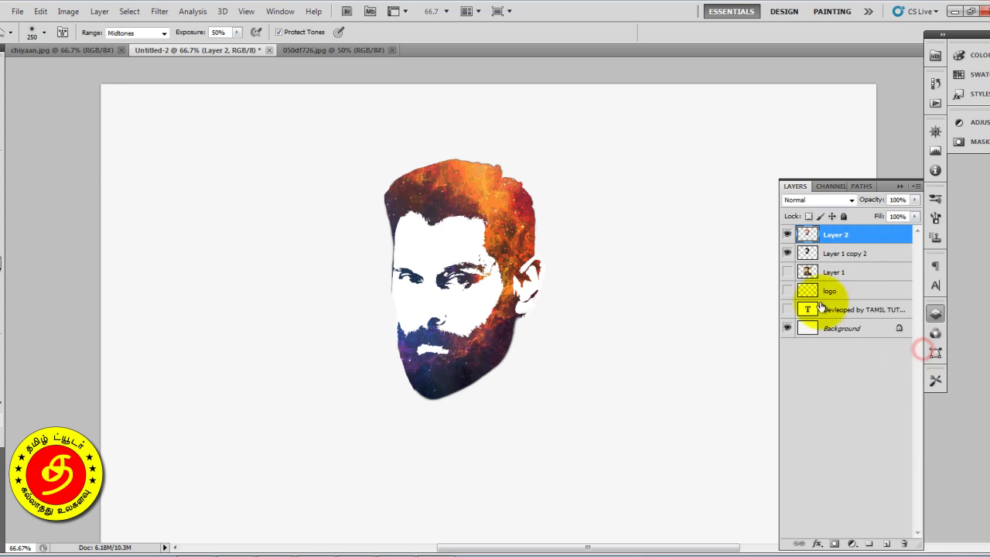
key("v")
left_click(788, 235)
left_click(787, 253)
Step: Nudge the nebula face layer slightly down, viewing the whole page at 50%
right_click(479, 357)
left_click(502, 358)
left_click_drag(499, 360, 523, 379)
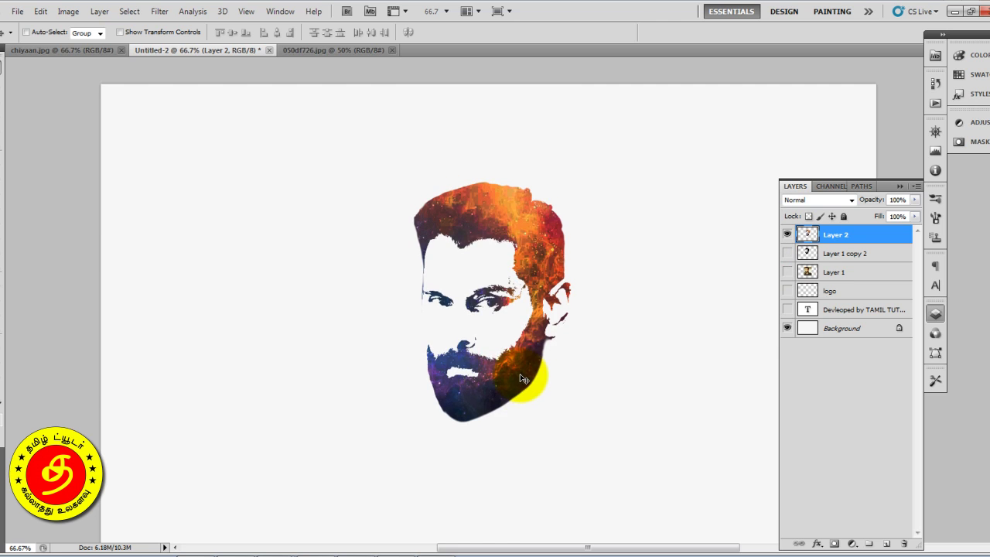
key("ctrl+z")
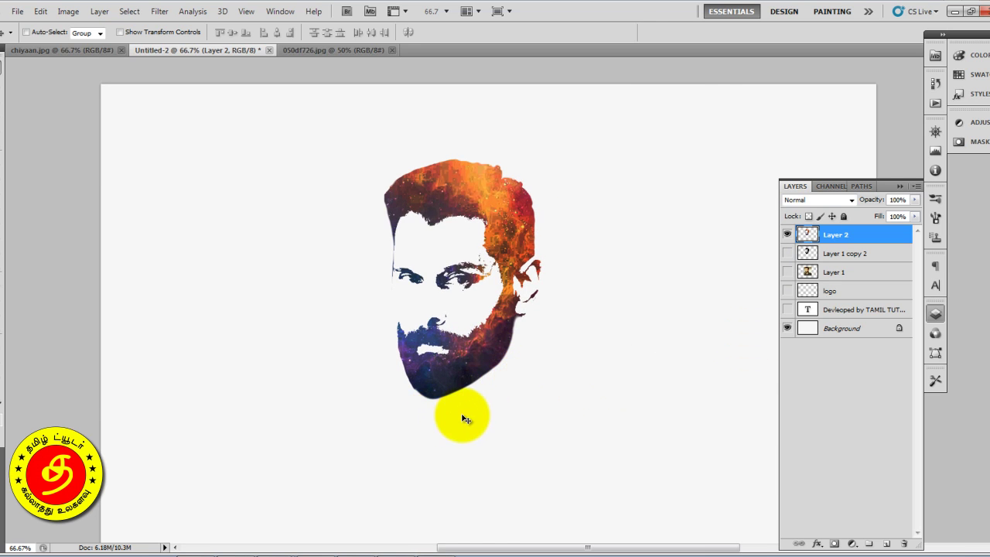
key("ctrl+minus")
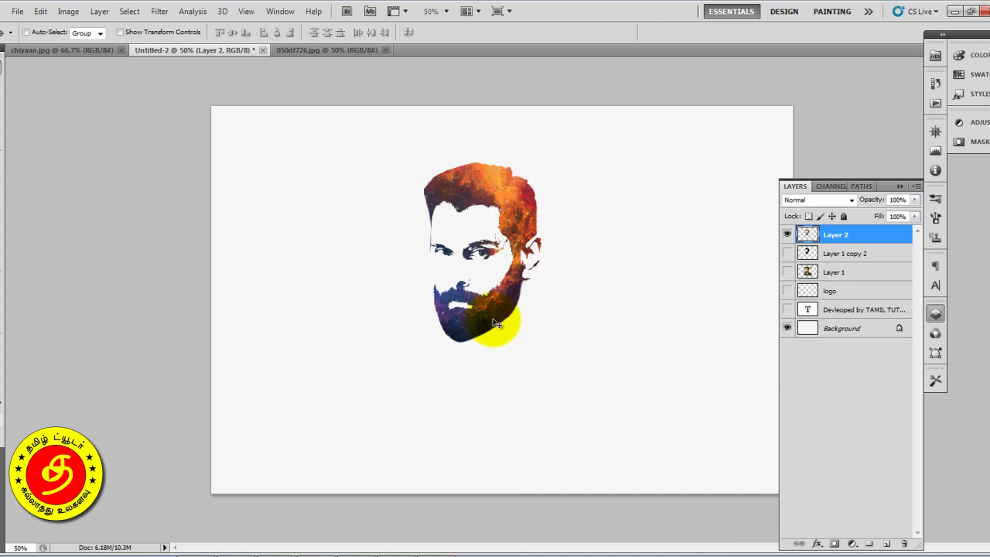
left_click_drag(496, 323, 499, 334)
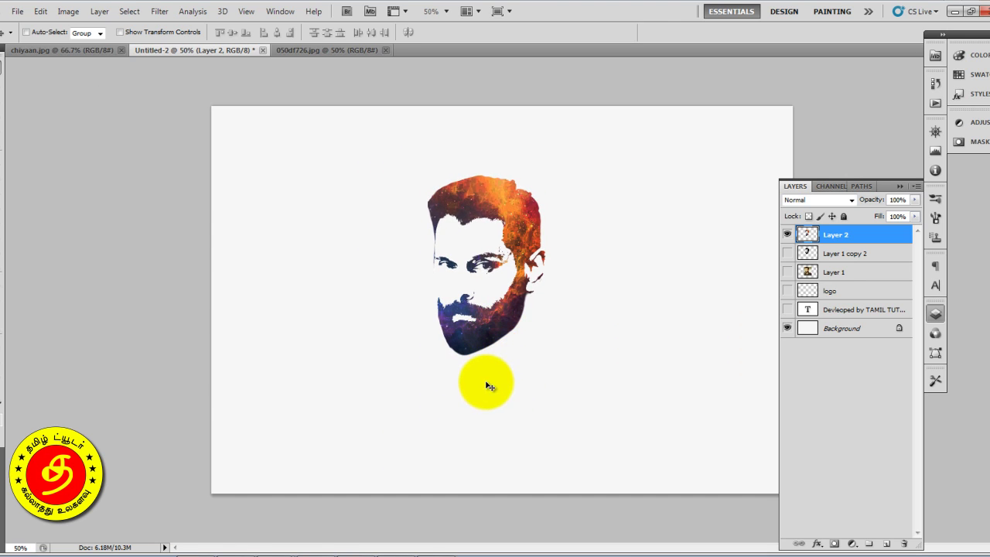
Step: Draw a flat ellipse under the chin and convert it to a selection
key("u")
left_click_drag(450, 364, 502, 371)
key("ctrl+Return")
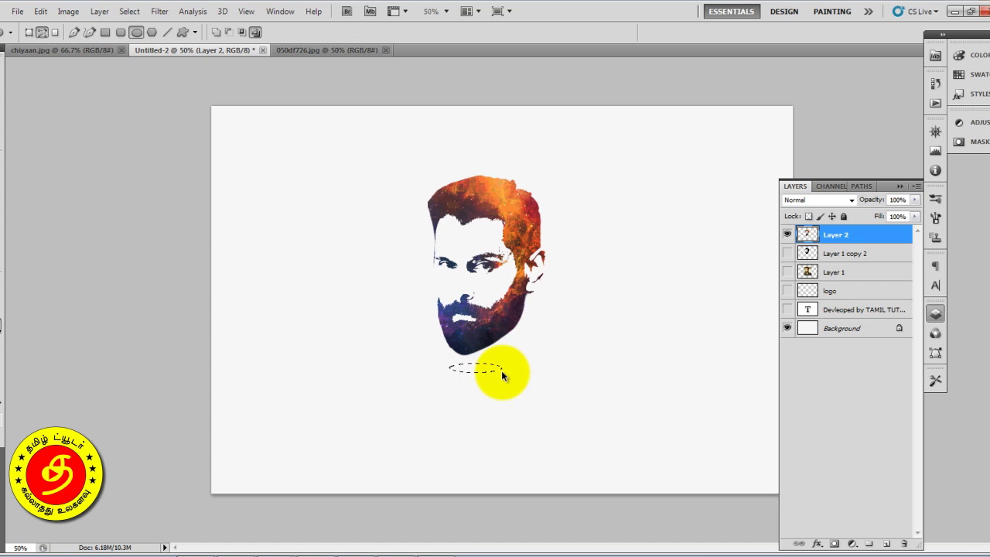
Step: Fill the ellipse black on new Layer 3 and apply a Gaussian Blur
key("ctrl+shift+n")
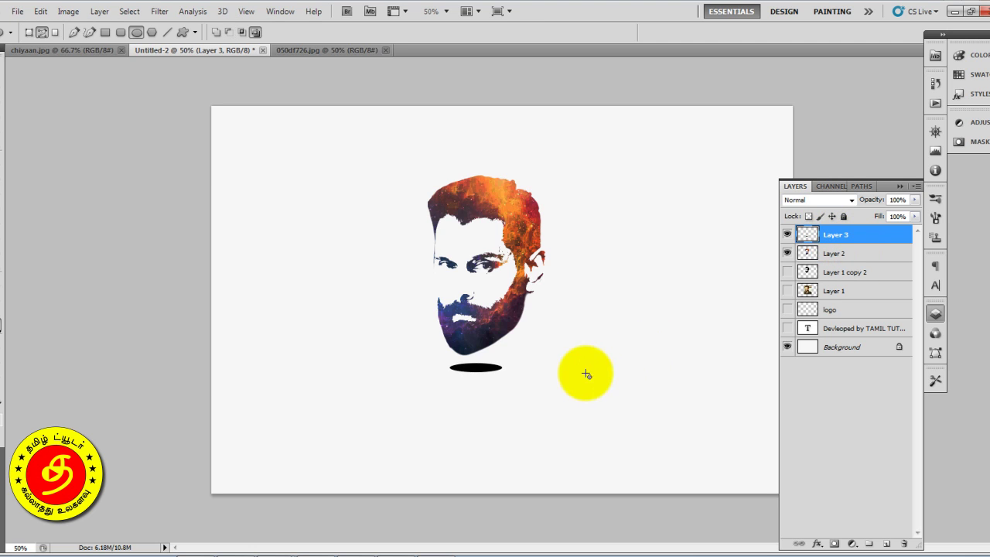
key("v")
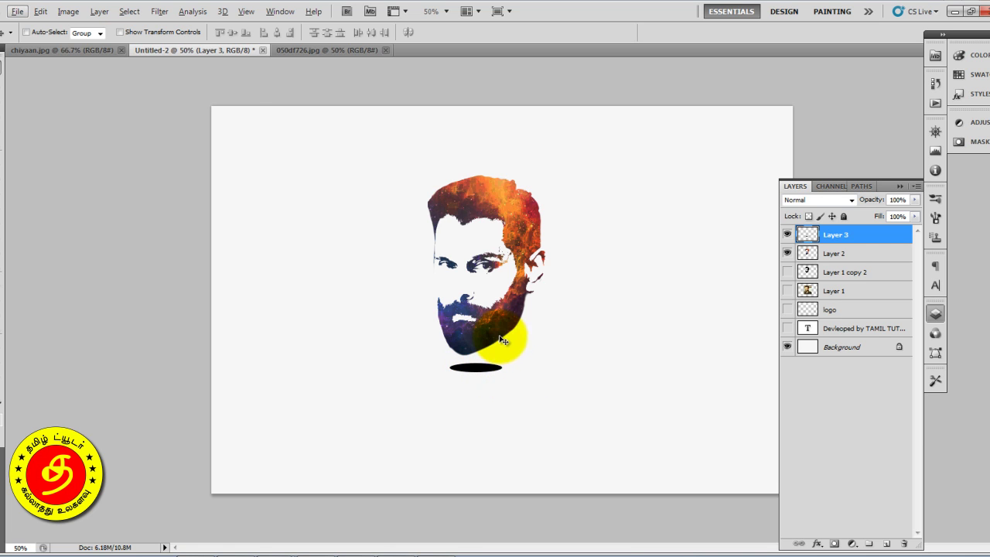
left_click(159, 12)
mouse_move(167, 129)
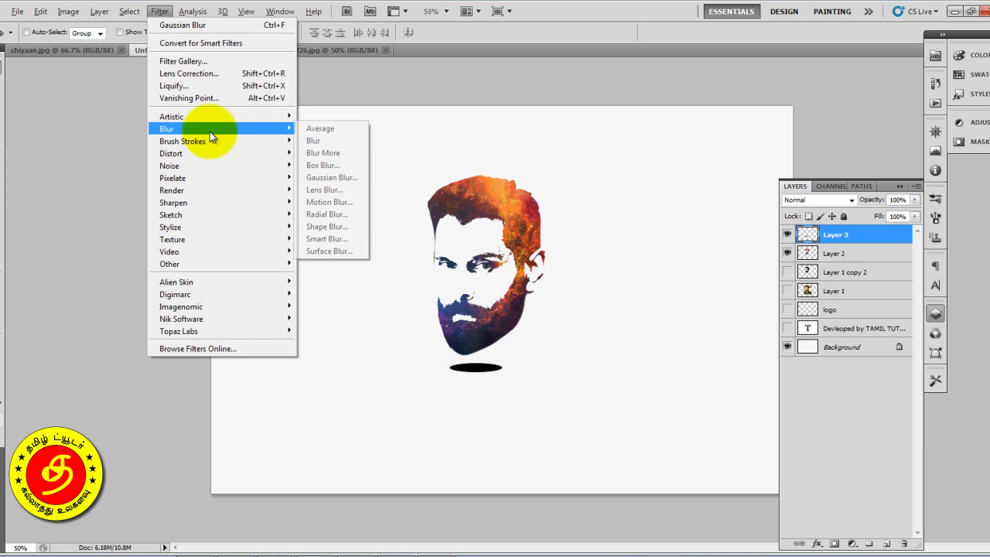
left_click(329, 178)
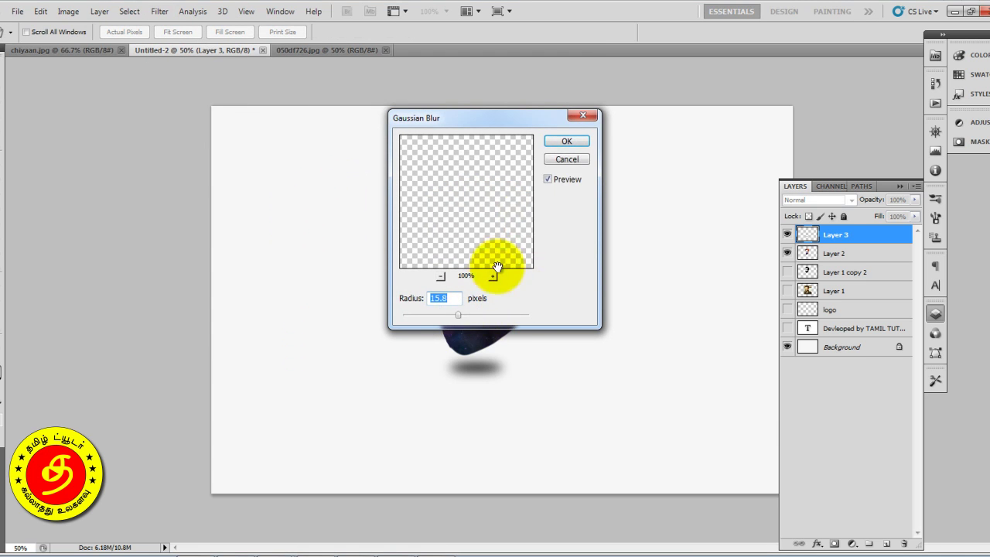
left_click(577, 147)
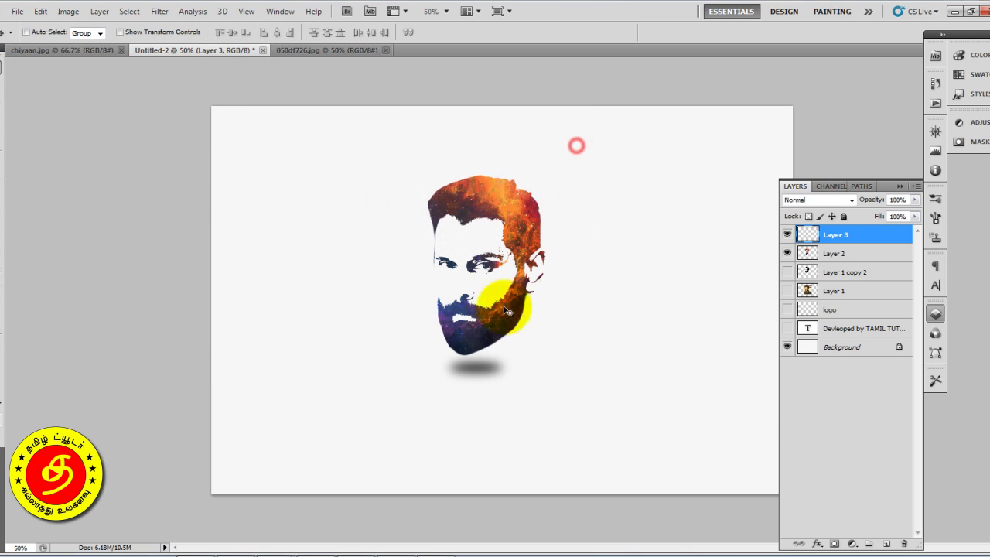
Step: Squash the blurred shadow into a thin band and lower its opacity
key("ctrl+t")
left_click_drag(478, 384, 477, 372)
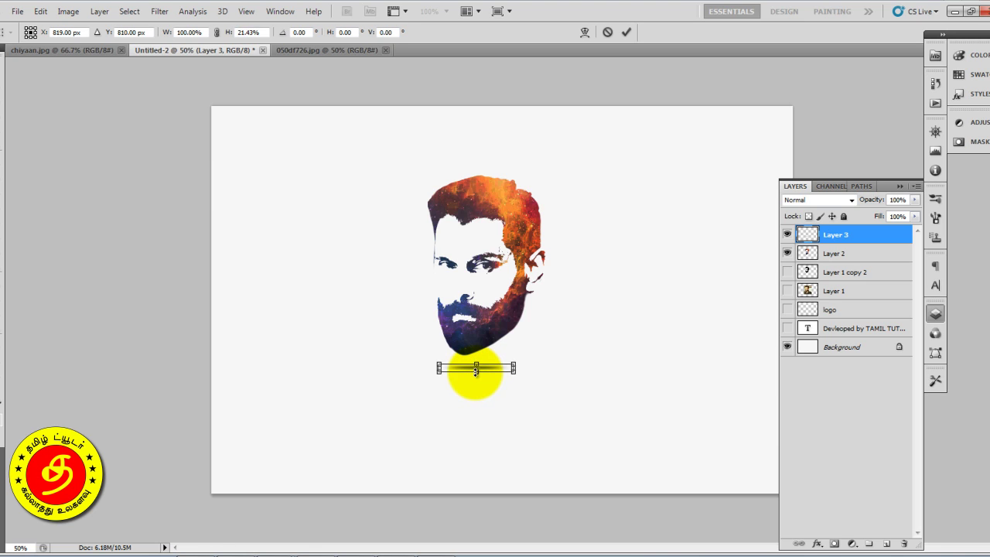
key("Return")
key("5")
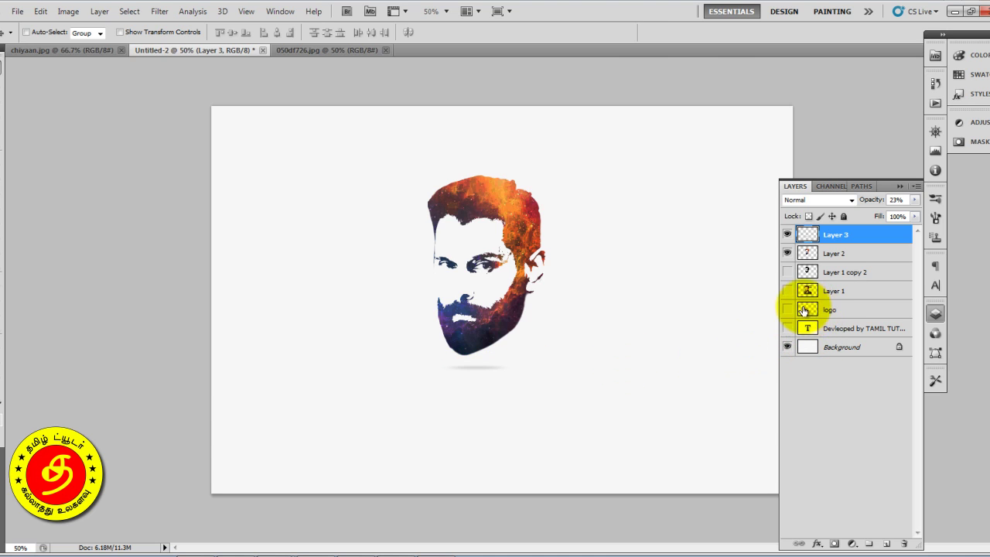
Step: Move the original photo Layer 1 left, clear of the face, then hide it
left_click(788, 291)
right_click(585, 318)
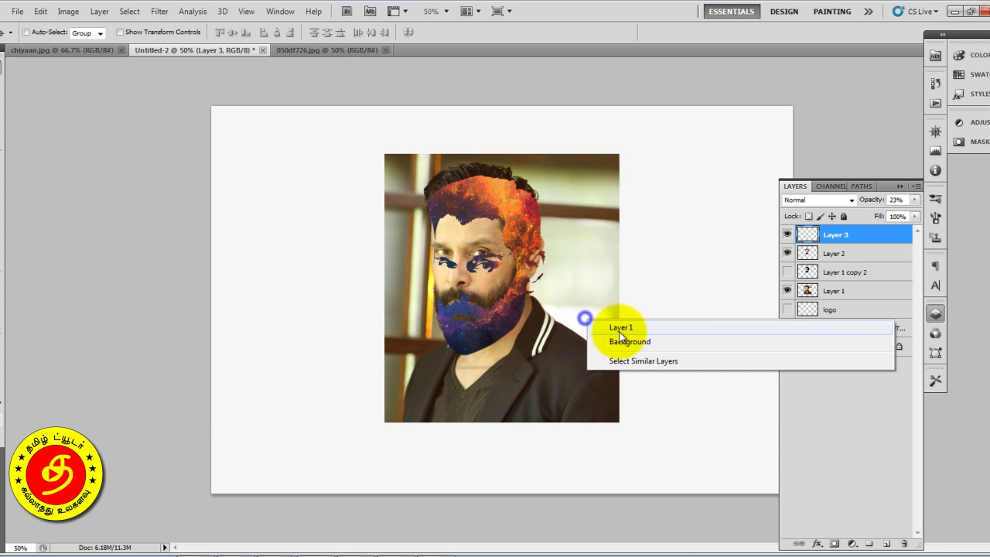
left_click(621, 328)
left_click_drag(577, 325, 371, 331)
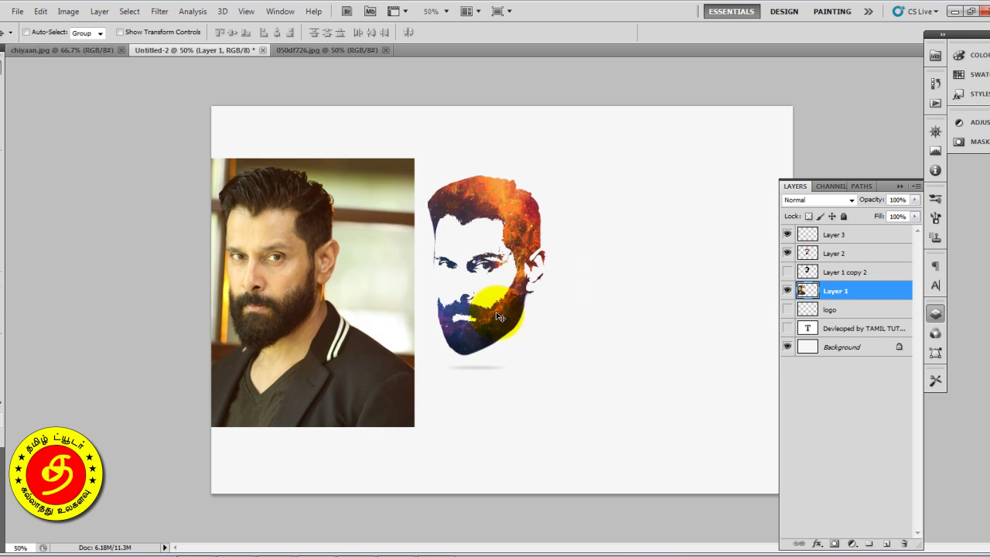
left_click(788, 291)
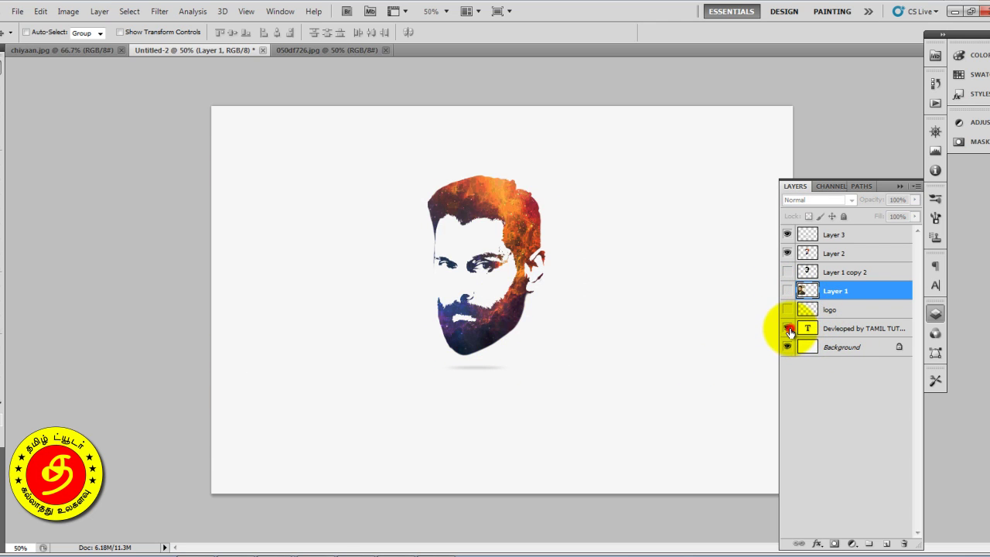
Step: Show the logo and TAMIL TUTOR credit text, then preview the poster full screen without panels
left_click(788, 330)
left_click(788, 308)
key("Tab")
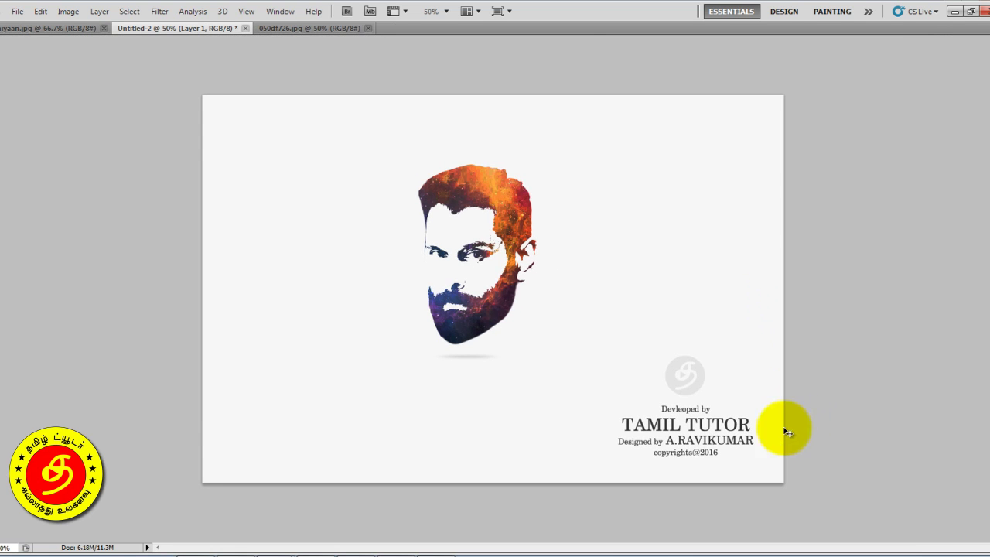
left_click(585, 290)
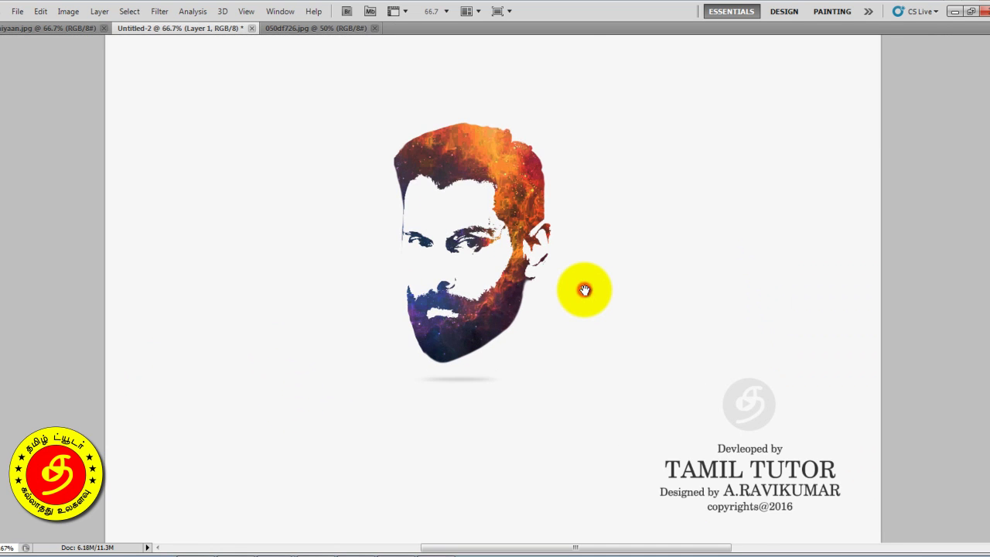
key("f")
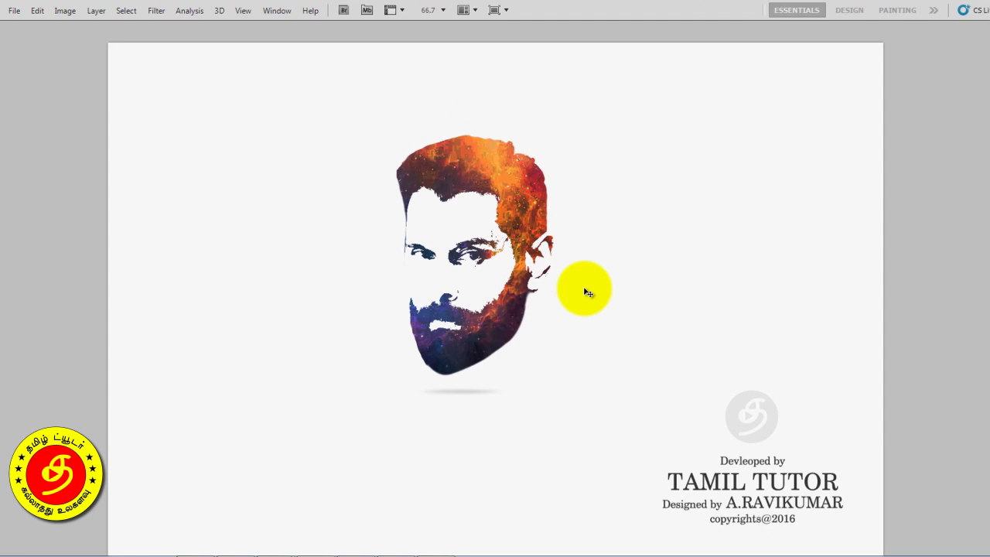
key("f")
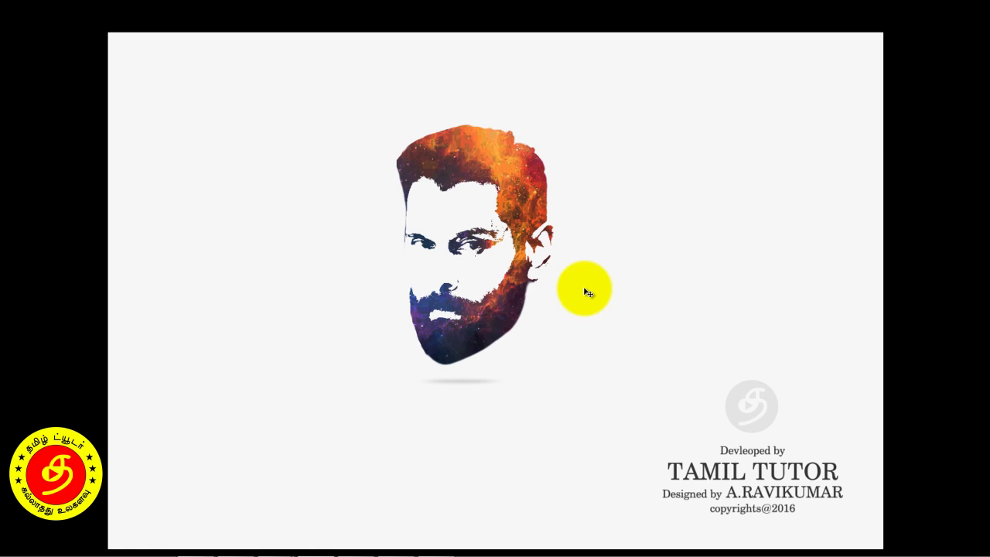
key("Tab")
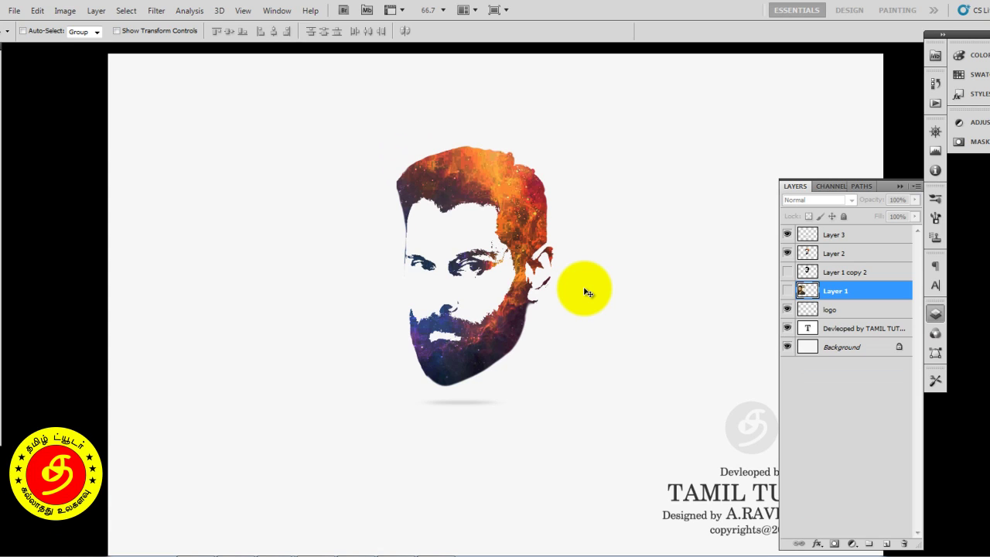
key("Tab")
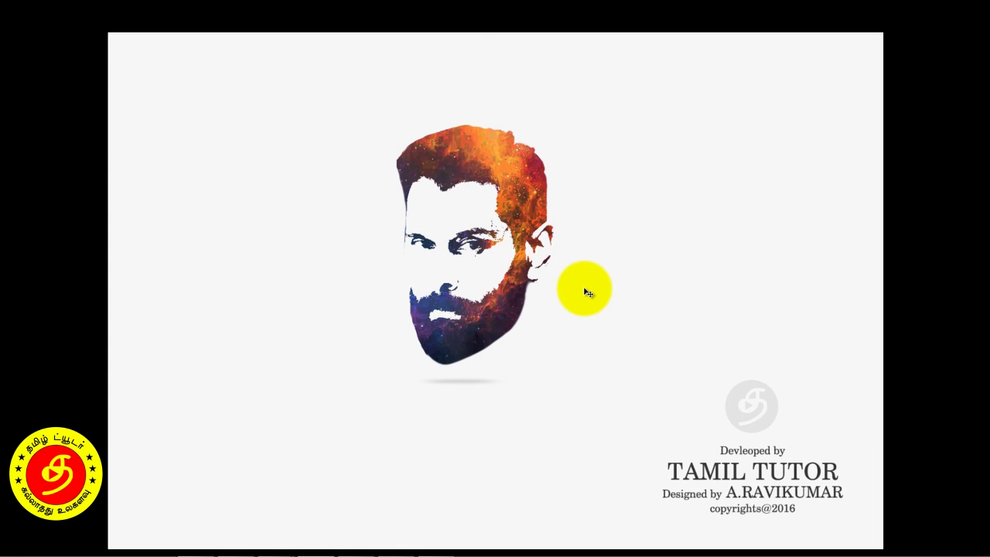